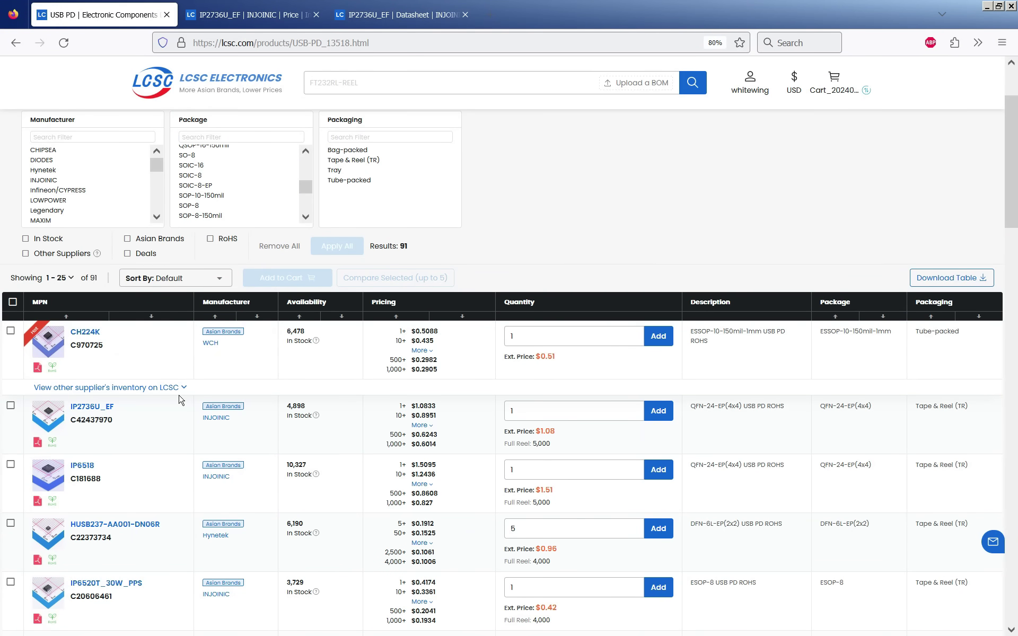
# - Scroll up and down through the LCSC USB PD chip results table
pyautogui.scroll(2, 201, 360)
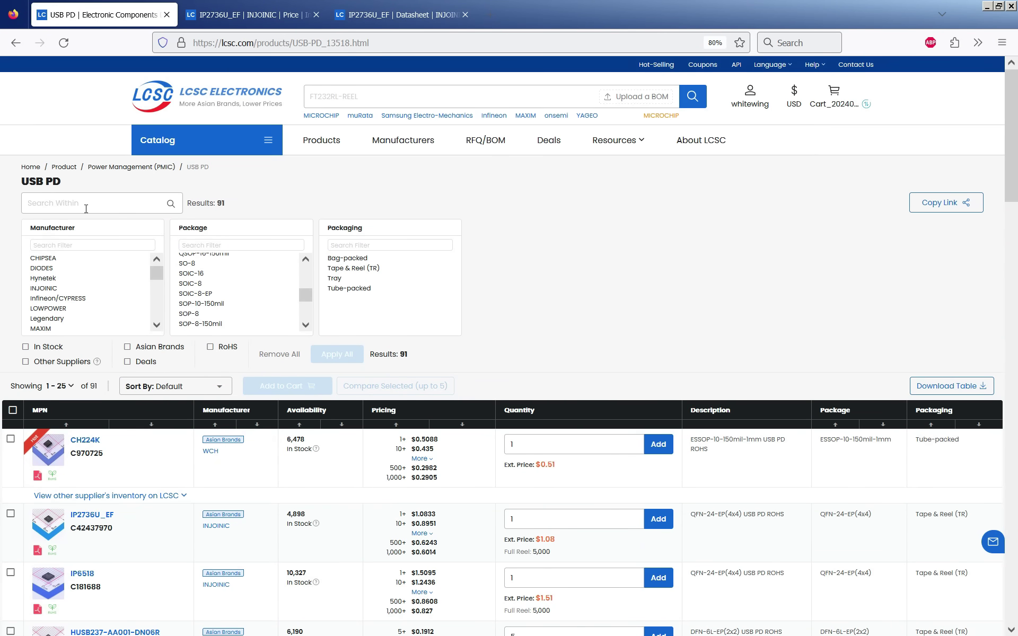
pyautogui.scroll(-8, 125, 393)
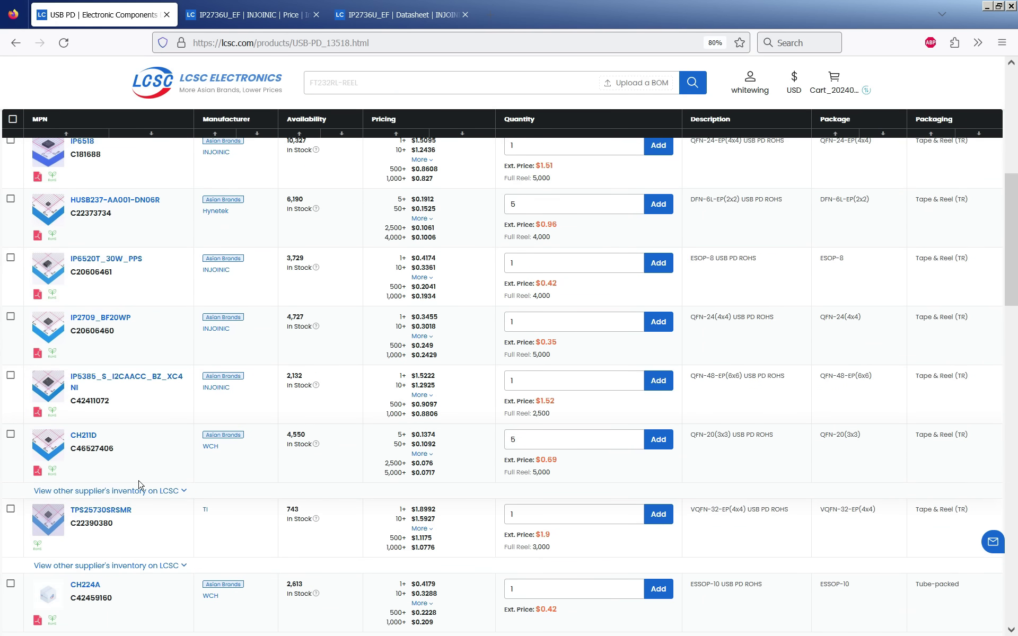
pyautogui.scroll(-5, 139, 484)
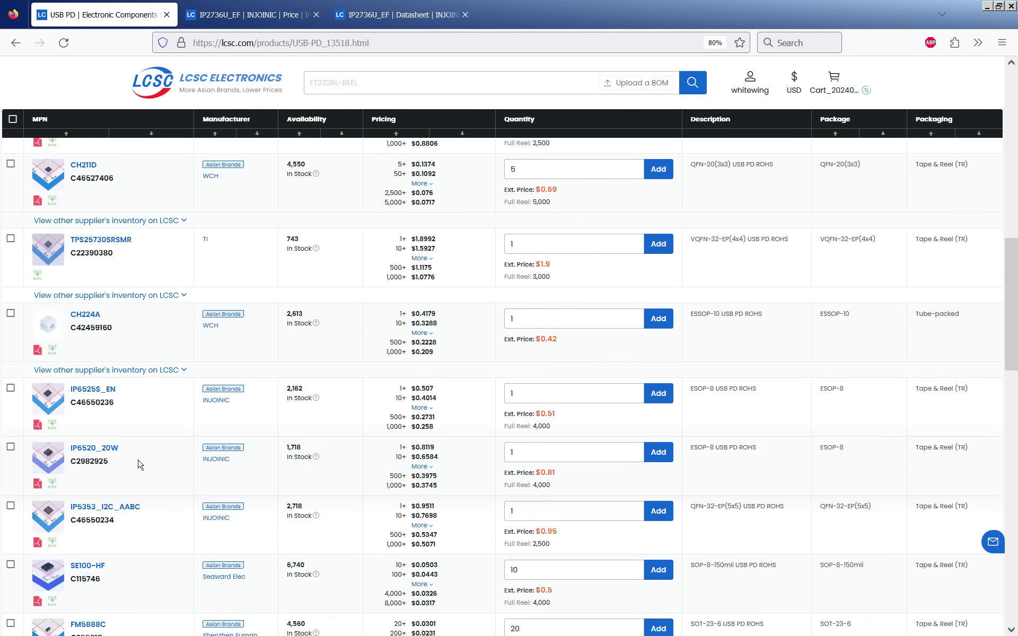
pyautogui.scroll(-6, 139, 465)
pyautogui.scroll(-5, 139, 465)
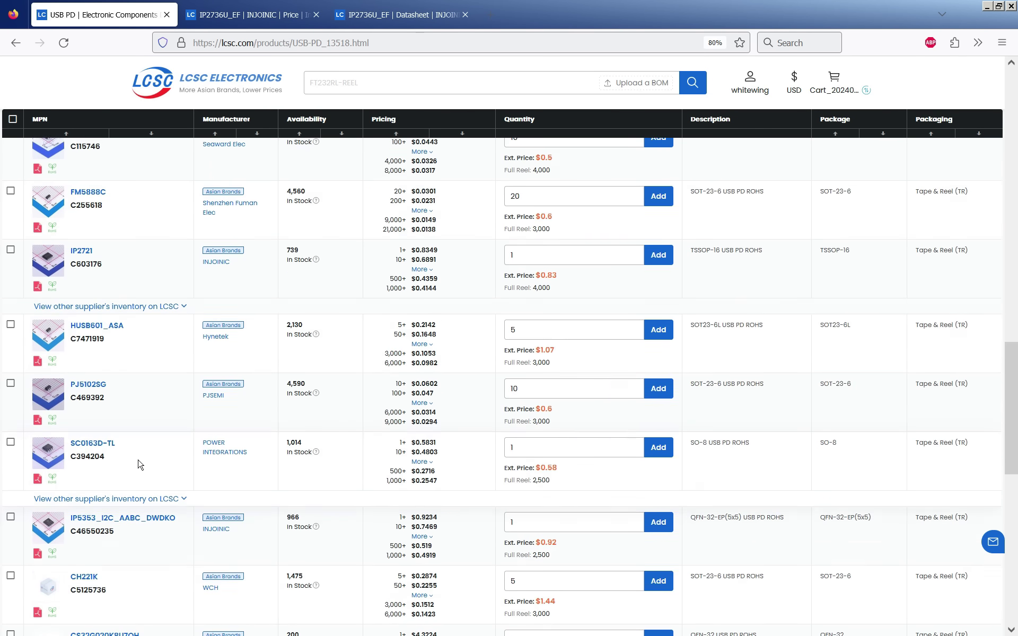
pyautogui.scroll(5, 139, 465)
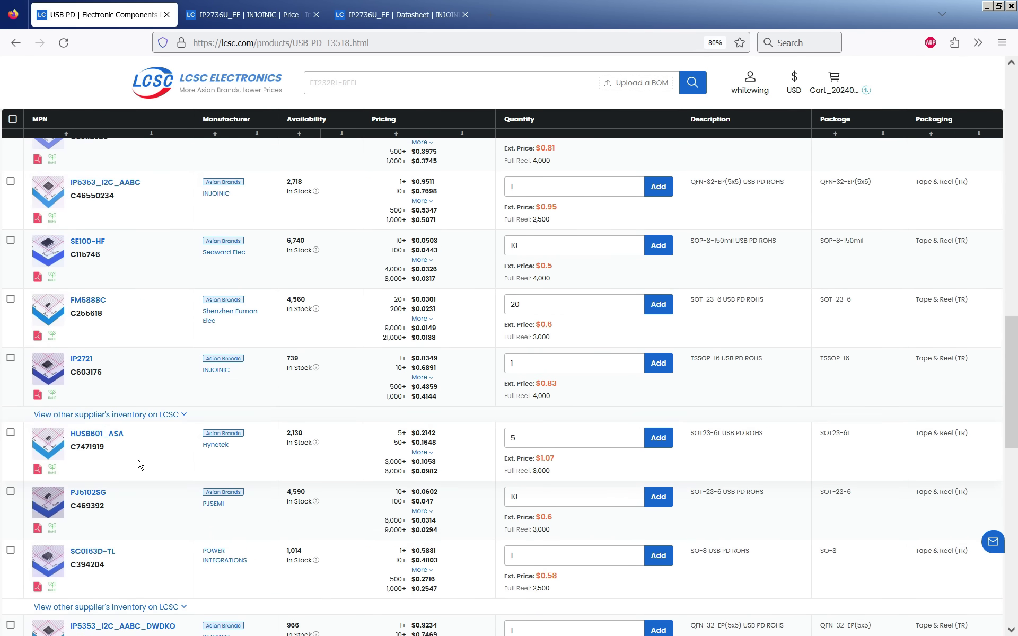
pyautogui.scroll(1, 139, 465)
pyautogui.scroll(-2, 140, 465)
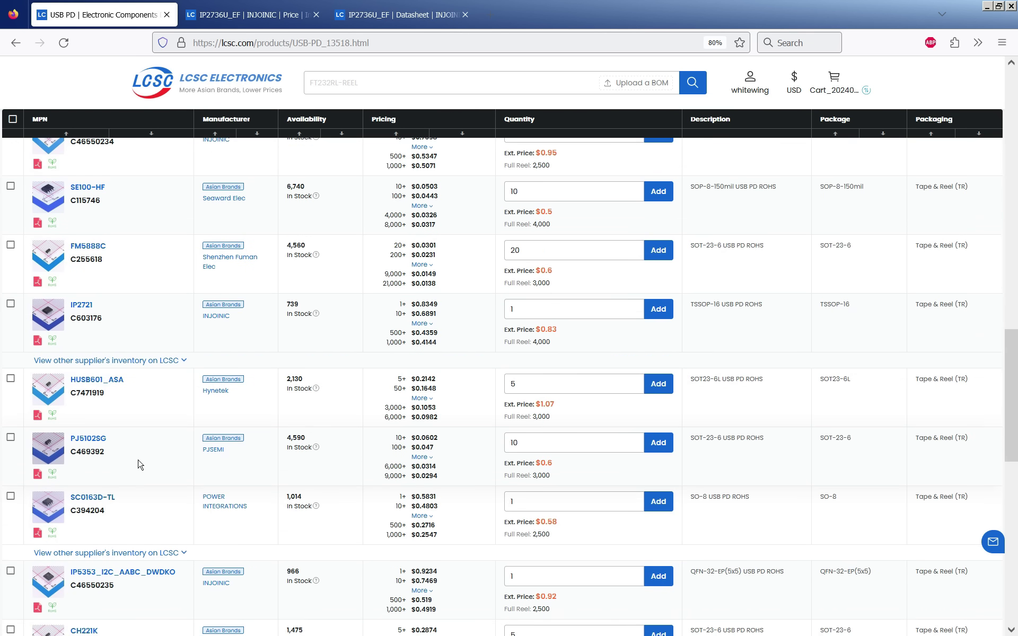
pyautogui.scroll(-2, 139, 465)
pyautogui.scroll(-5, 139, 465)
pyautogui.scroll(-2, 140, 465)
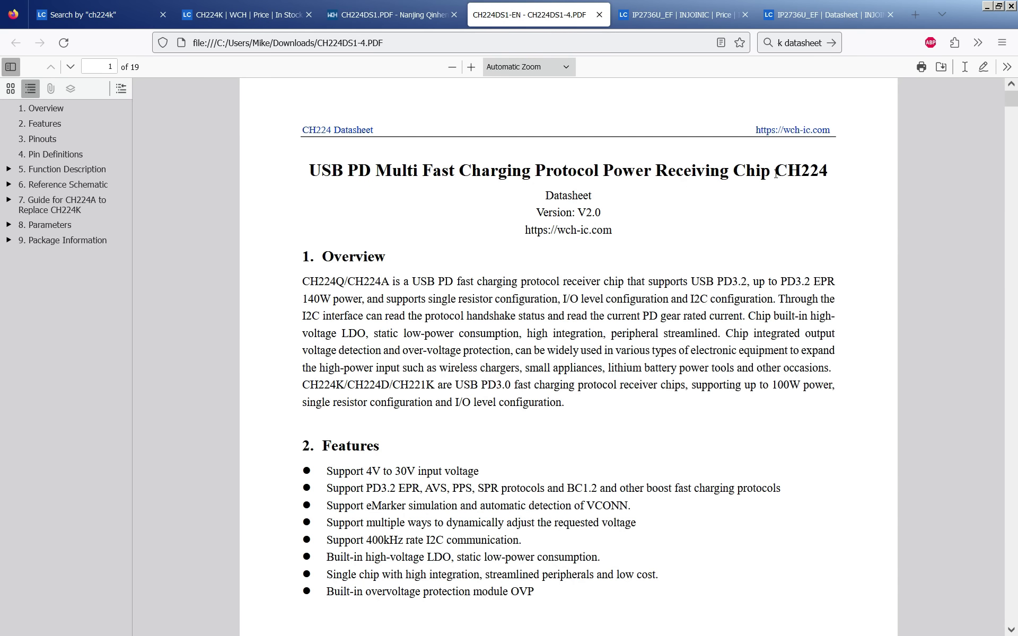
# - Scroll the CH224 datasheet down to page 2's pinout diagrams and Table 3-1
pyautogui.scroll(-5, 494, 268)
pyautogui.scroll(-8, 494, 268)
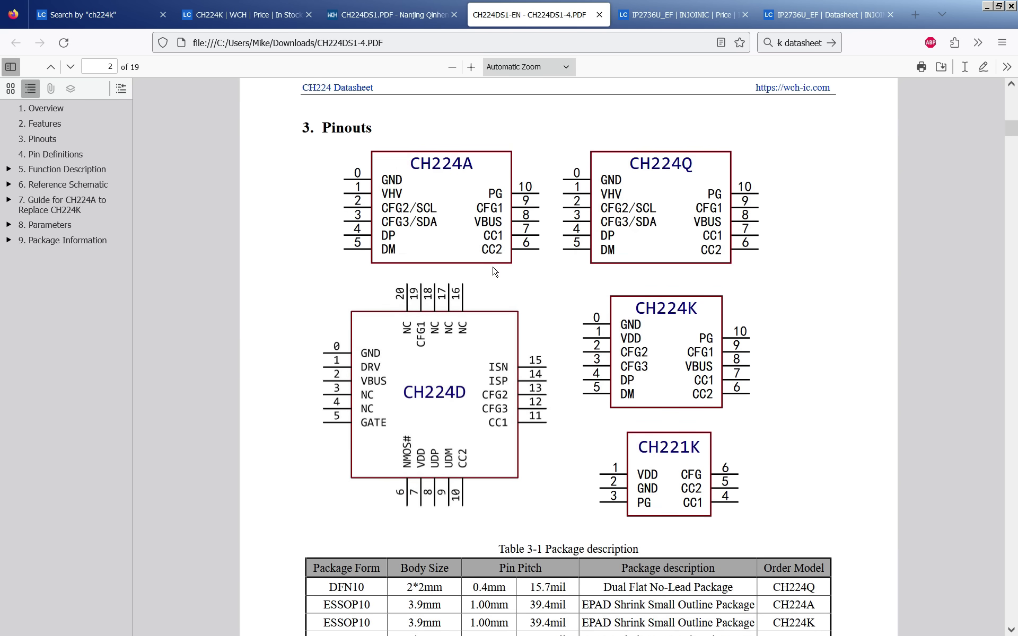
pyautogui.scroll(-10, 494, 267)
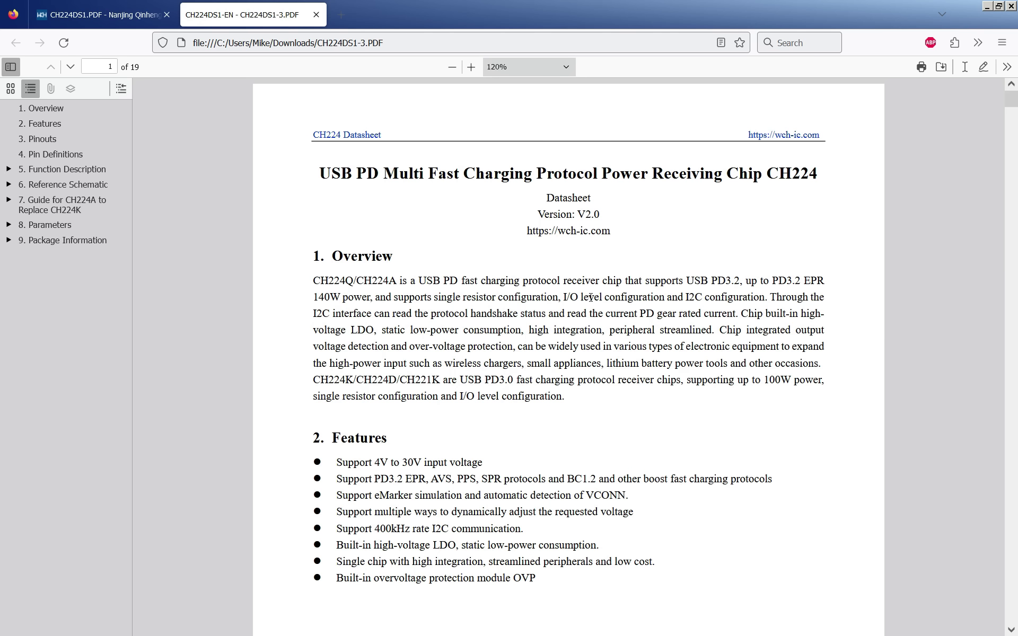
pyautogui.scroll(-10, 591, 297)
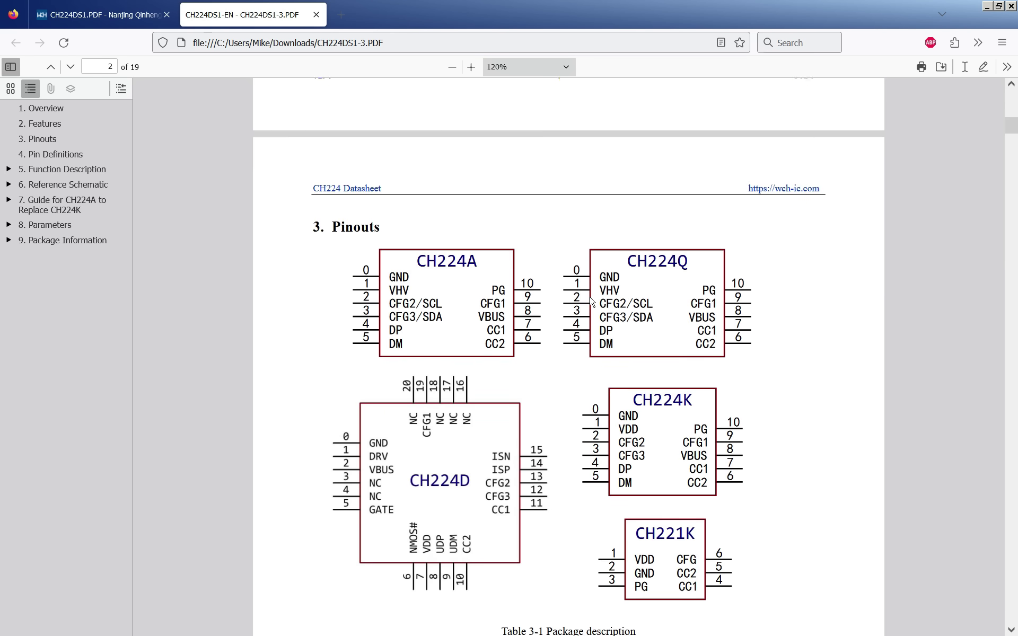
pyautogui.scroll(-2, 592, 301)
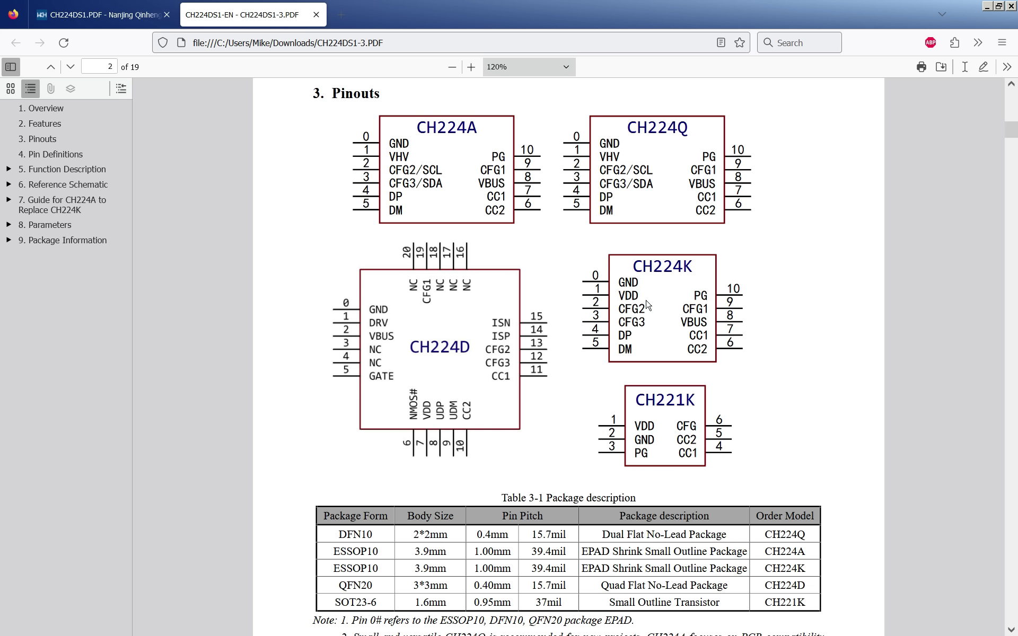
pyautogui.scroll(-5, 618, 289)
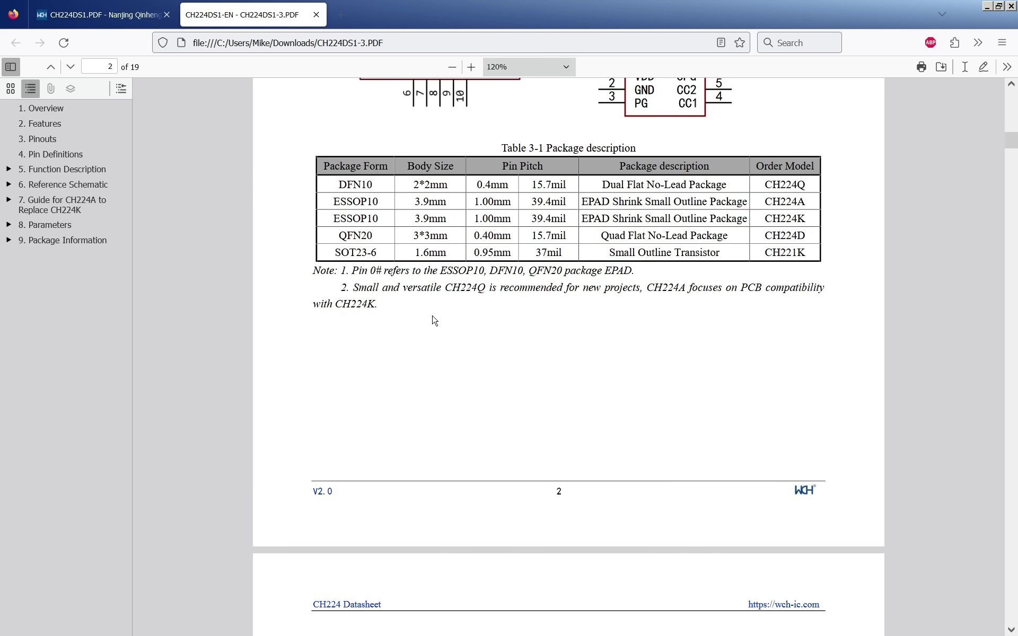
# - Scroll the datasheet around the CH224K reference schematic
pyautogui.scroll(-1, 446, 321)
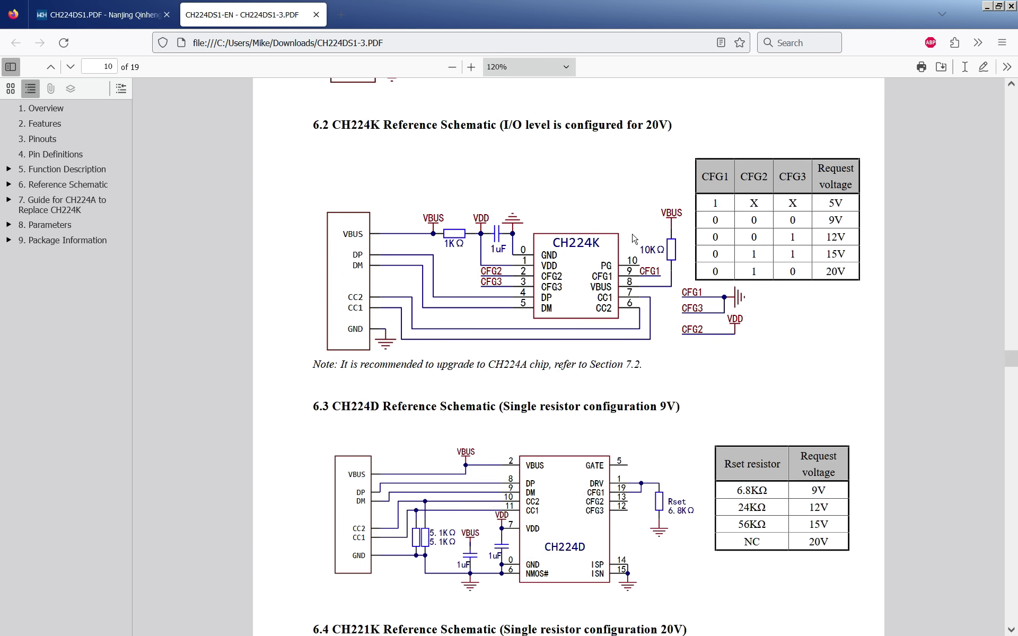
pyautogui.keyDown('ctrl'); pyautogui.scroll(3, 634, 239); pyautogui.keyUp('ctrl')
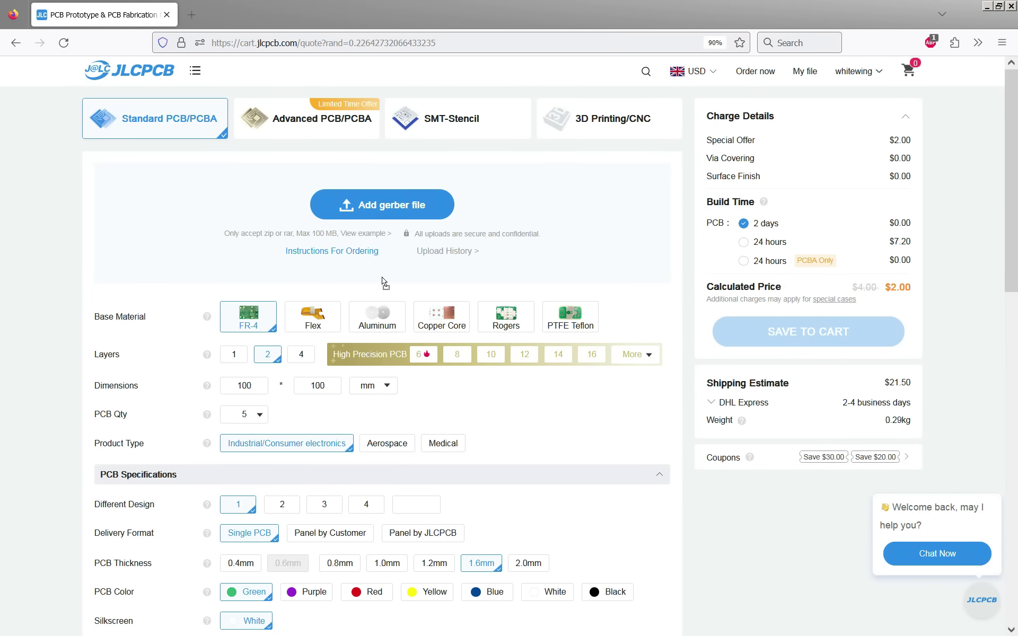
# - Upload usbc_5up_gerber.zip as the board's gerber and close the zip contents window
pyautogui.click(389, 219)
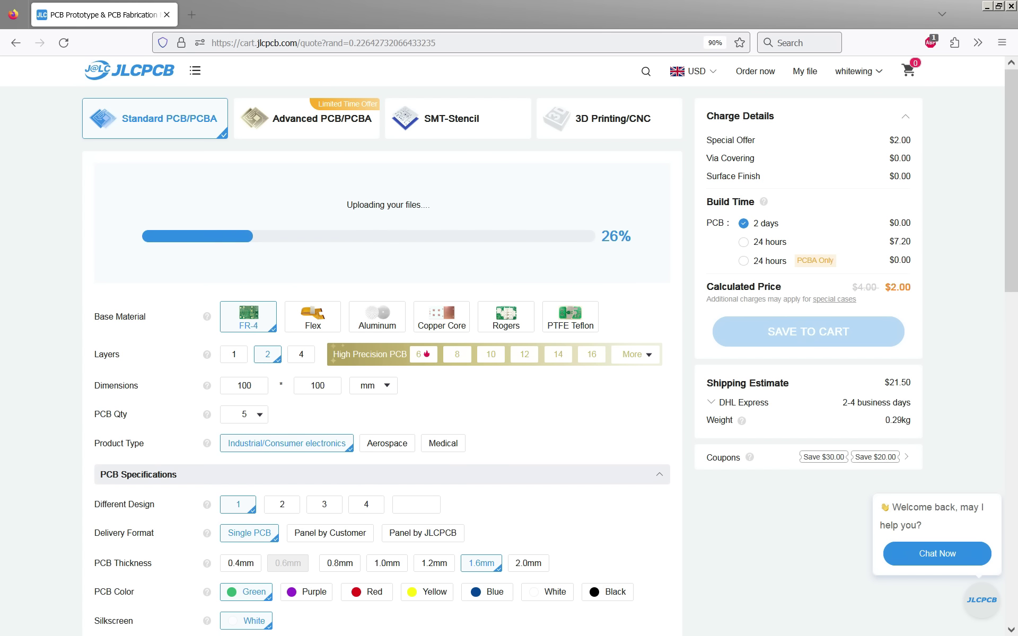
pyautogui.hotkey('alt', 'Tab')
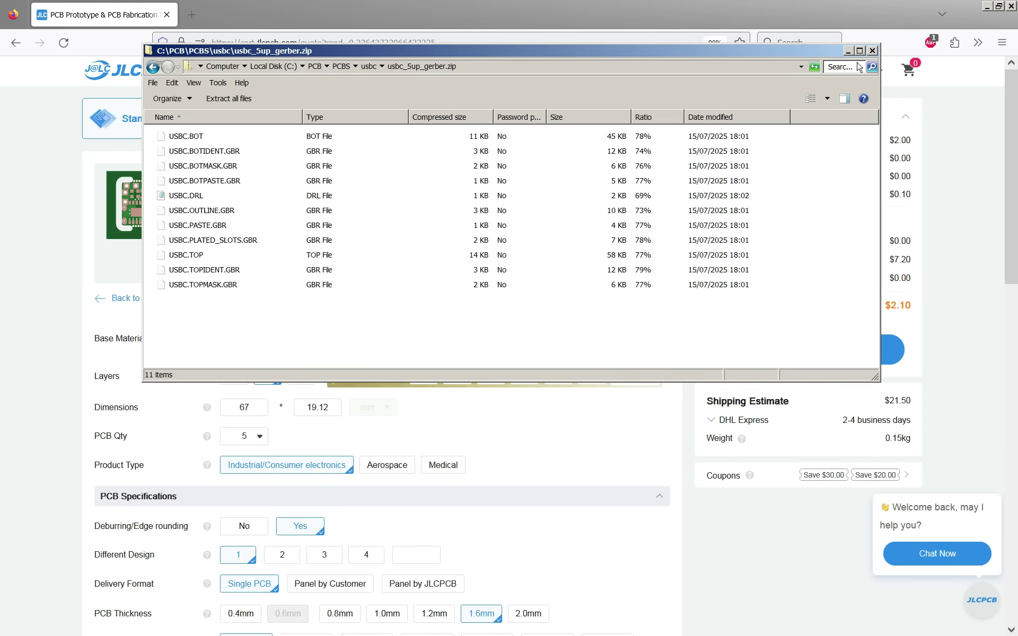
pyautogui.click(872, 51)
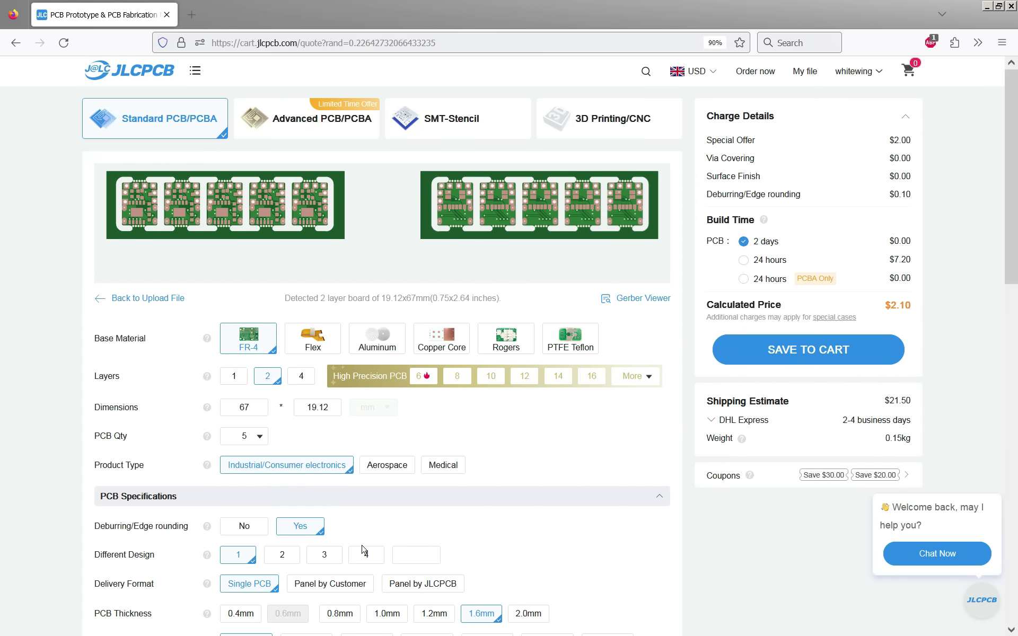
# - Deliver the boards as Panel by Customer with 1 column and 0.8 mm thickness
pyautogui.scroll(-3, 357, 554)
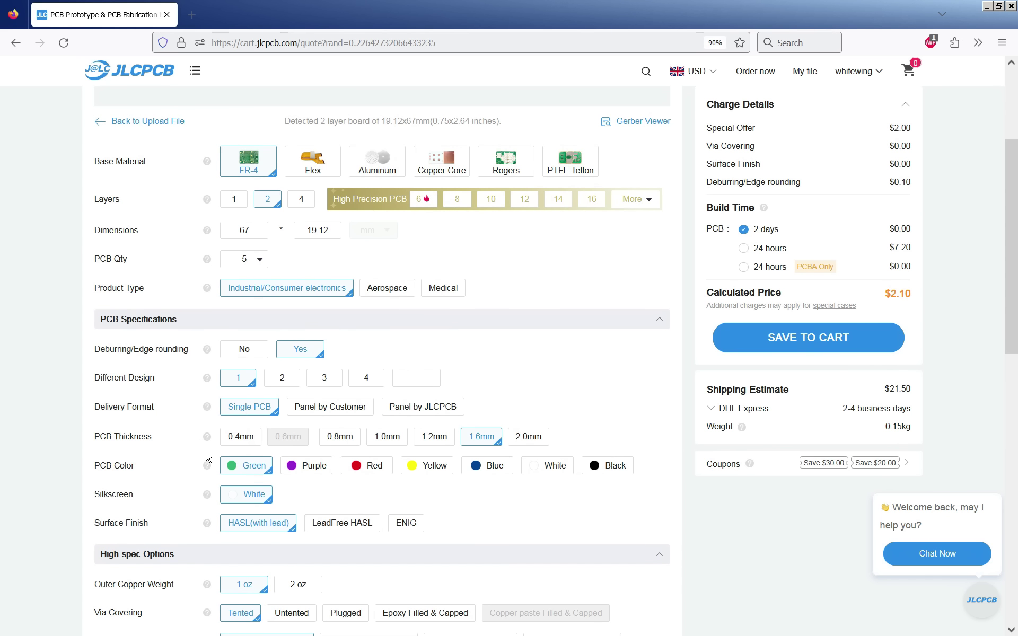
pyautogui.click(322, 409)
pyautogui.click(292, 435)
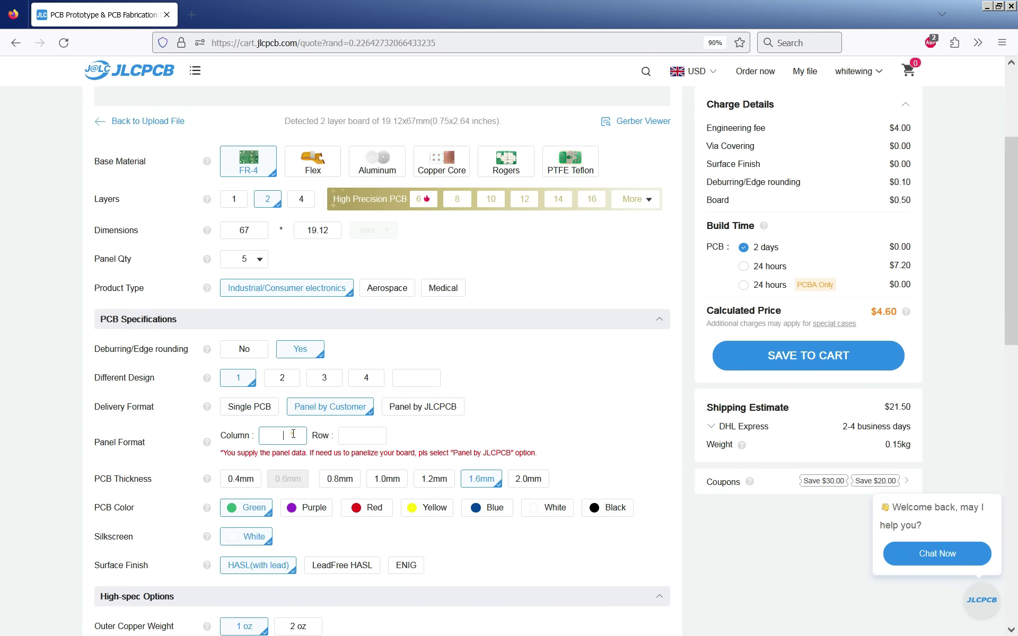
pyautogui.write('1')
pyautogui.click(409, 437)
pyautogui.click(339, 478)
# - Add the PCB remark 'Plated slots in plated_slots gerber file'
pyautogui.scroll(-2, 366, 521)
pyautogui.scroll(-5, 366, 521)
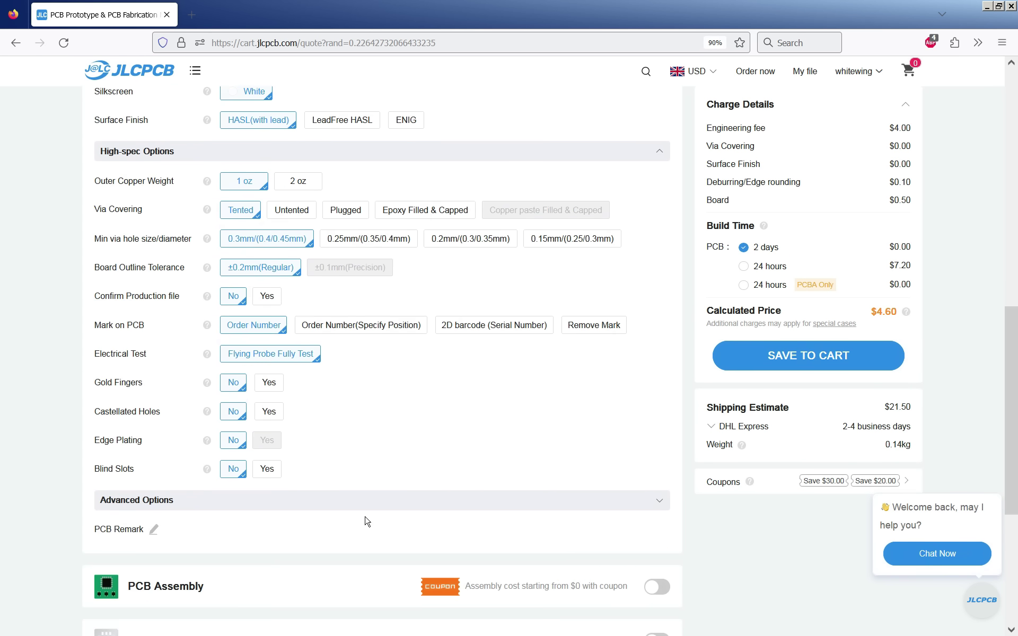
pyautogui.scroll(-3, 114, 454)
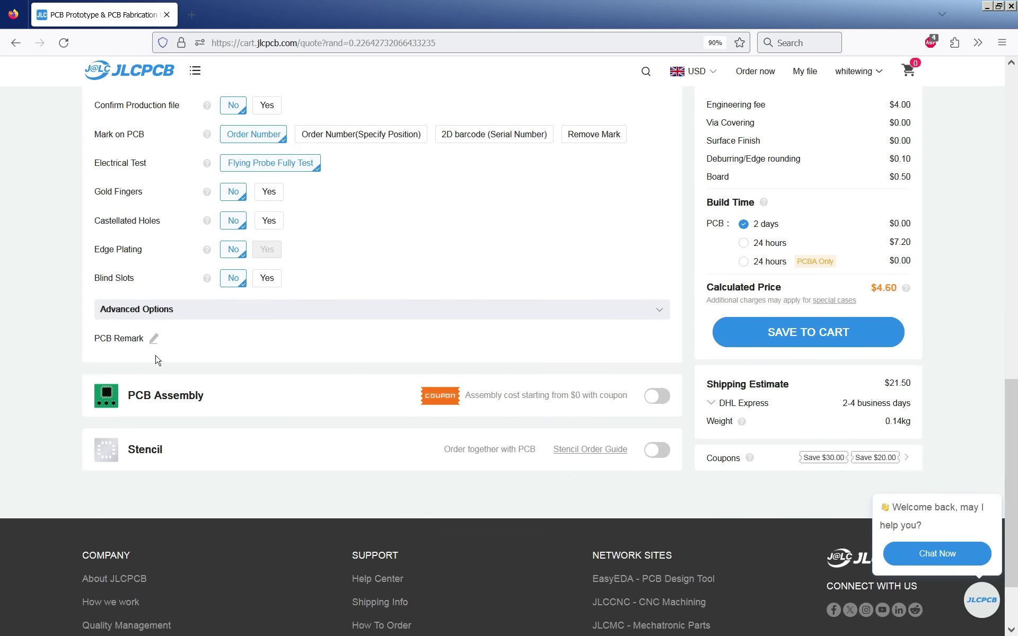
pyautogui.click(154, 338)
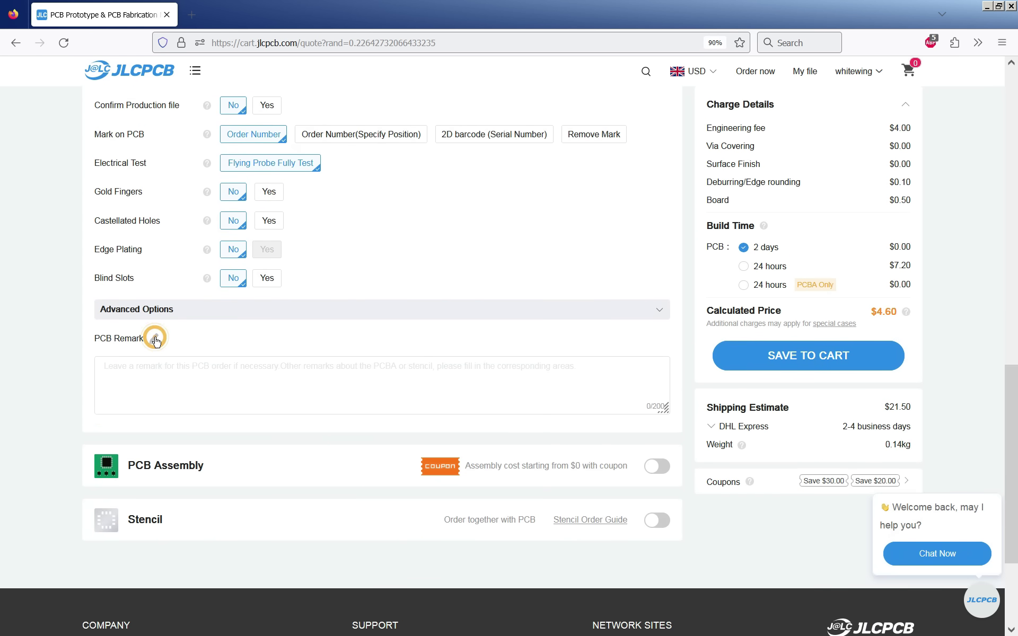
pyautogui.click(155, 369)
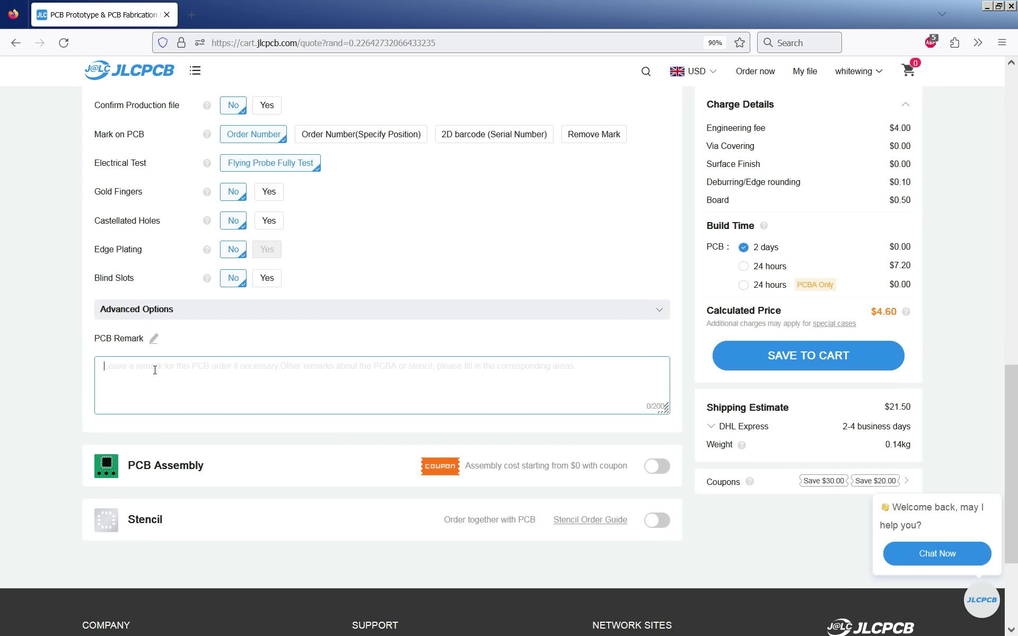
pyautogui.write('Pla')
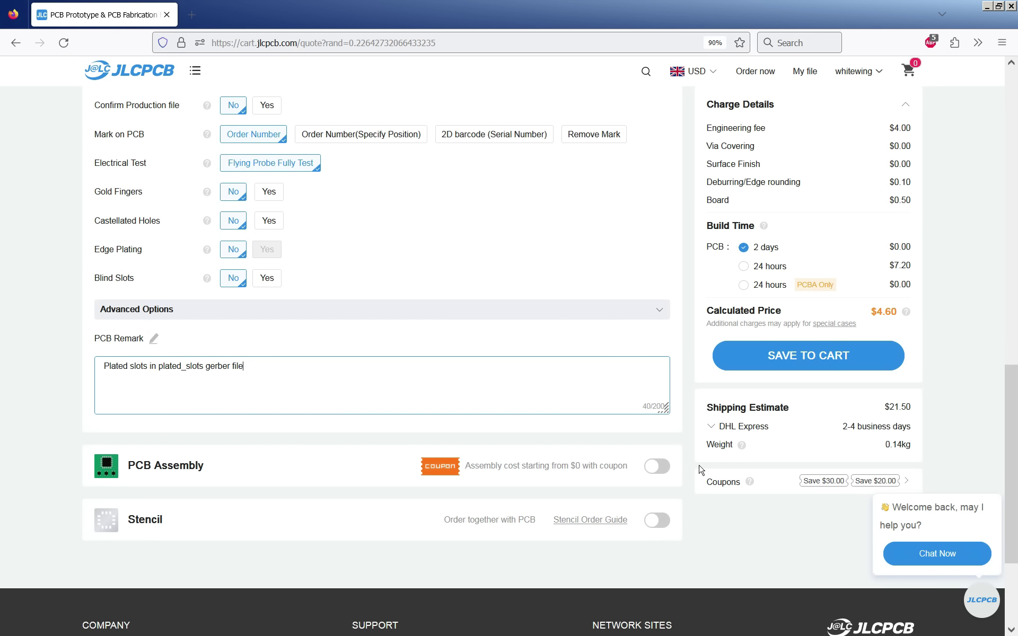
# - Add Standard PCBA assembly with components on both sides of the board
pyautogui.click(658, 468)
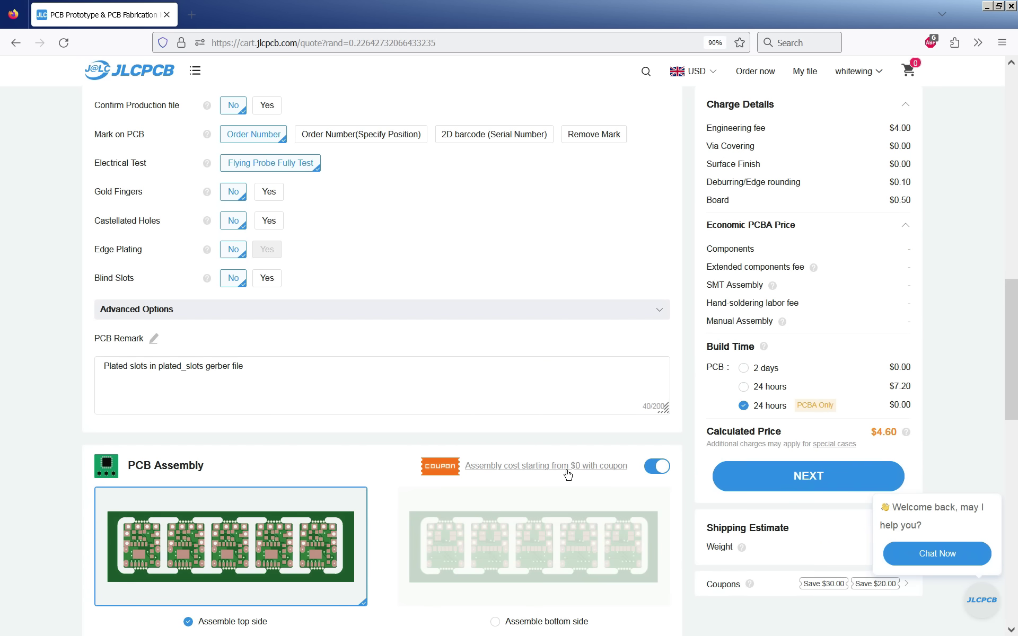
pyautogui.scroll(-5, 568, 473)
pyautogui.scroll(-1, 374, 353)
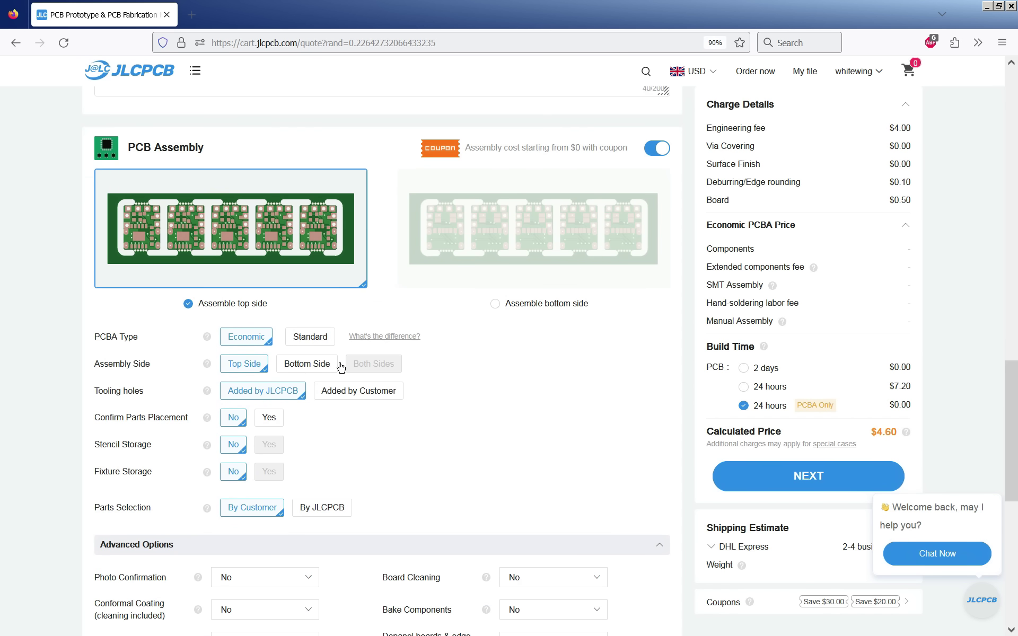
pyautogui.click(289, 339)
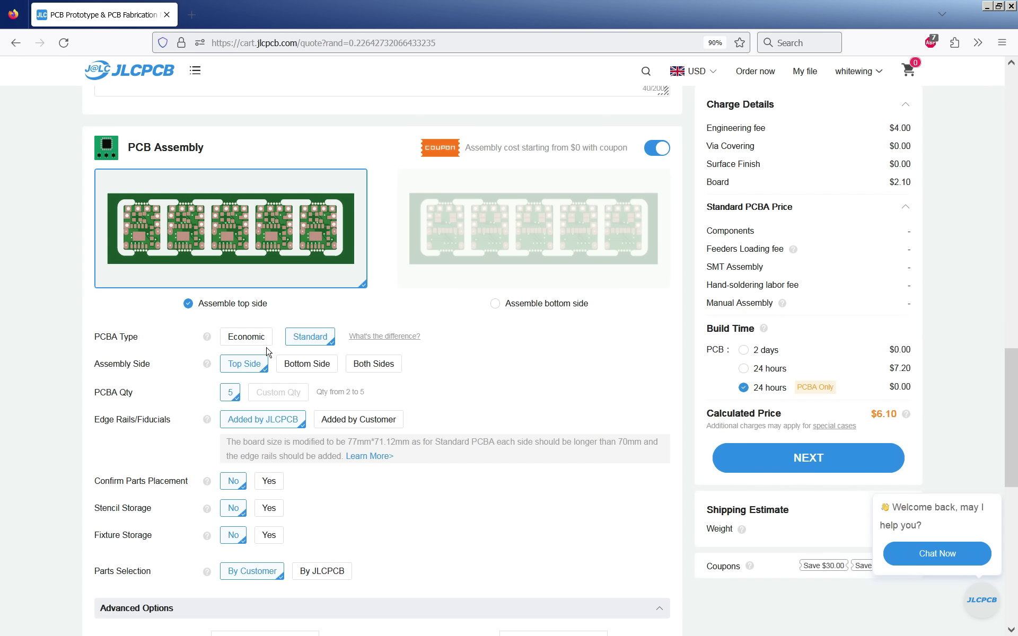
pyautogui.click(374, 365)
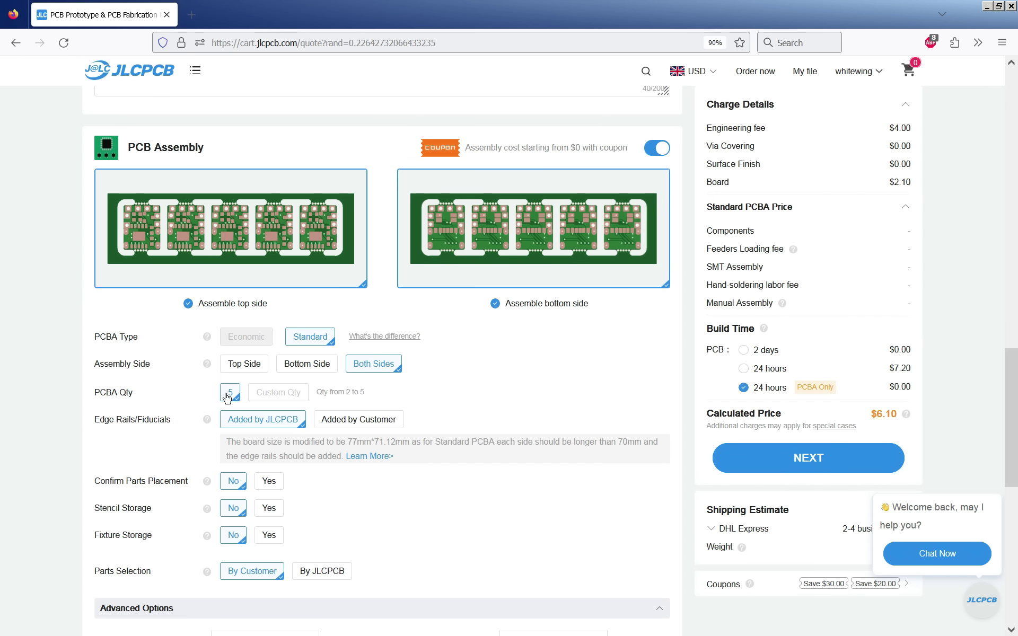
# - Review the assembly settings and continue to the assembly order's PCB step
pyautogui.scroll(-2, 284, 375)
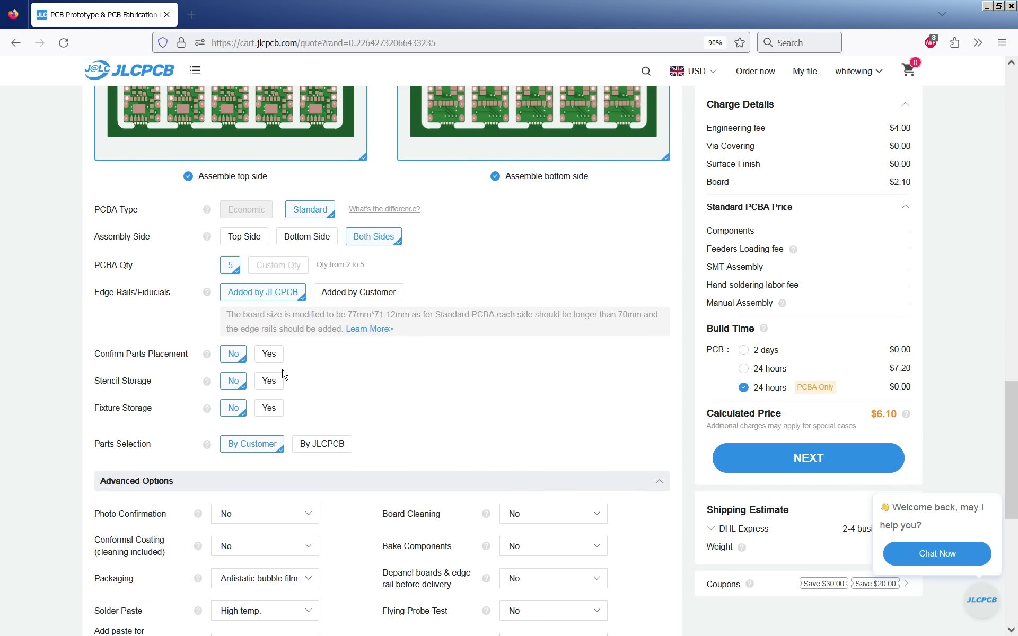
pyautogui.scroll(-1, 283, 375)
pyautogui.scroll(-1, 283, 375)
pyautogui.scroll(-2, 284, 375)
pyautogui.scroll(4, 284, 375)
pyautogui.scroll(1, 284, 375)
pyautogui.scroll(2, 807, 459)
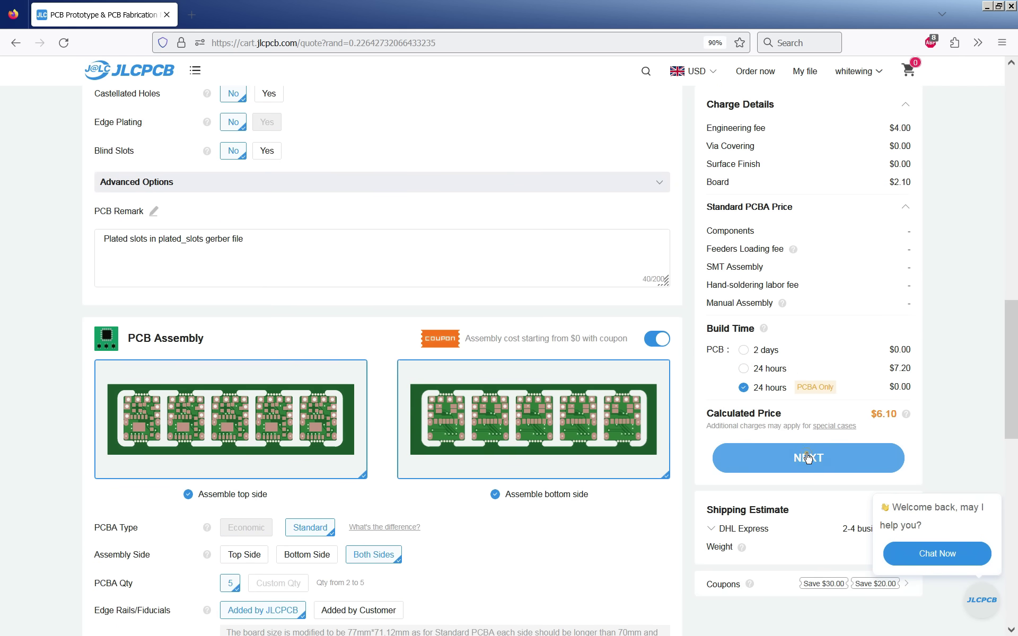
pyautogui.click(808, 458)
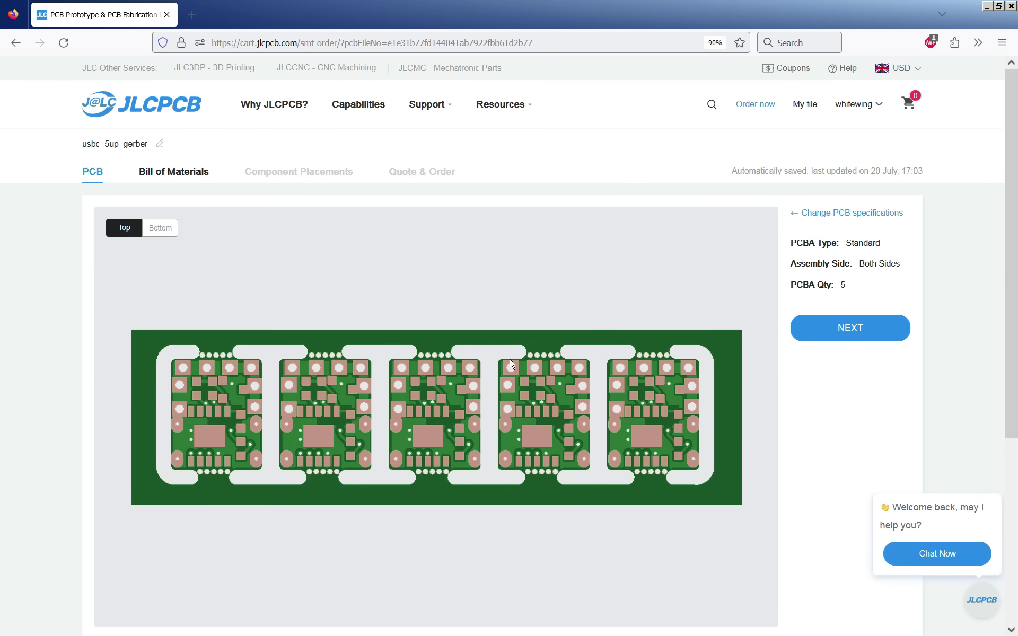
# - Preview the panel's bottom and top sides, then continue to the Bill of Materials step
pyautogui.click(160, 228)
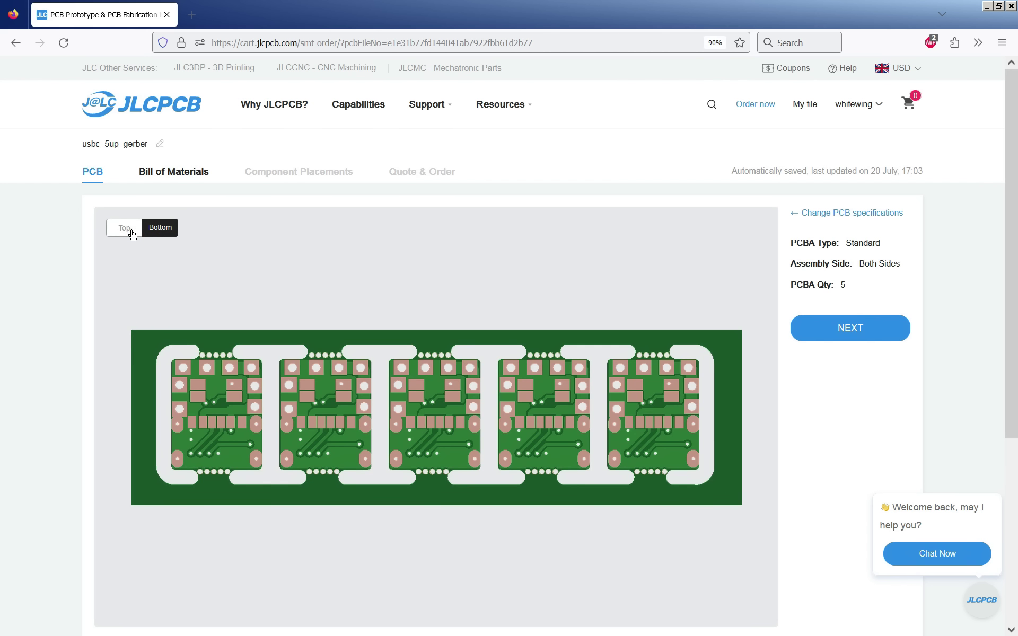
pyautogui.click(131, 232)
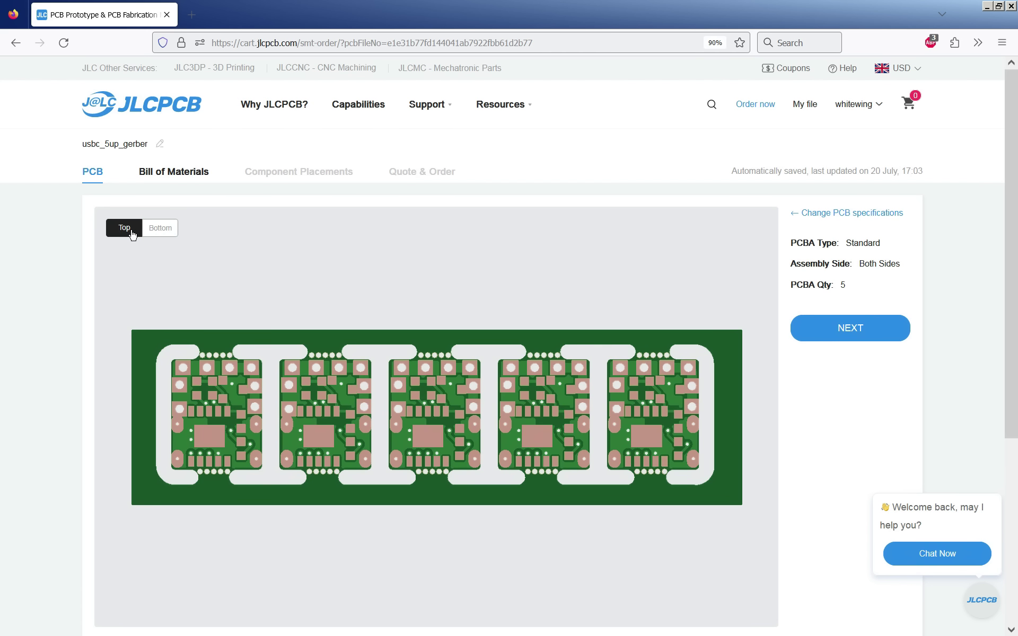
pyautogui.scroll(-2, 371, 328)
pyautogui.scroll(1, 583, 297)
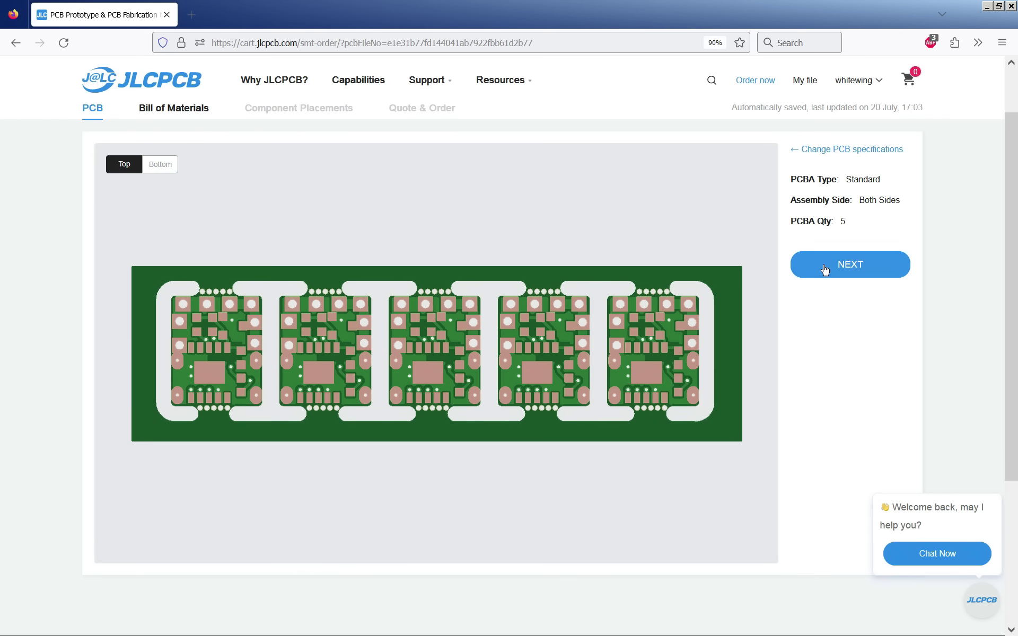
pyautogui.click(846, 268)
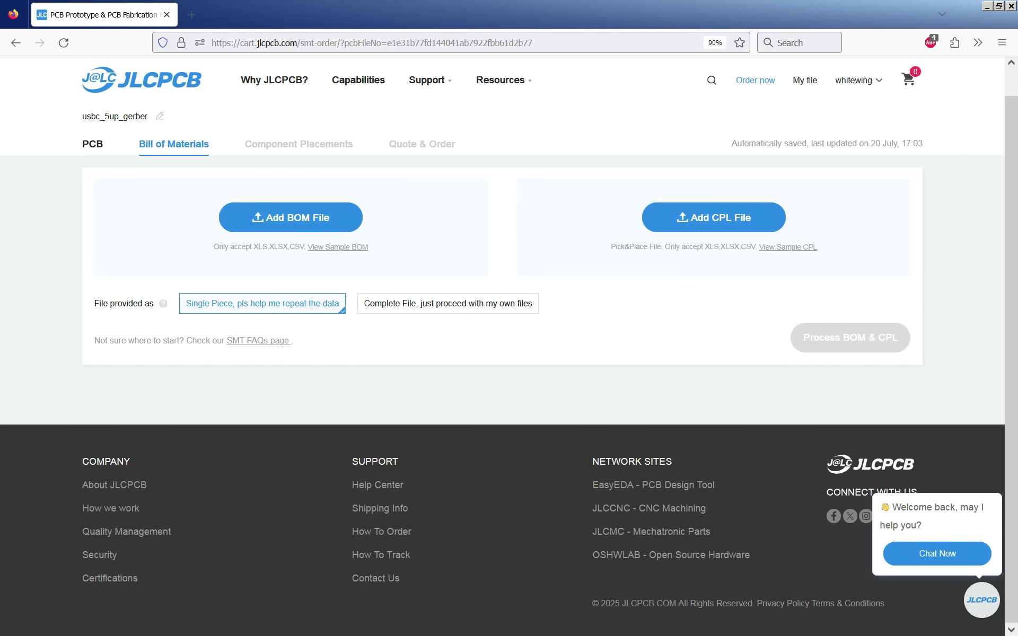
# - Bring usbcbom.csv into view and edit the B4 designator, leaving it as R1-3
pyautogui.moveTo(1007, 58); pyautogui.dragTo(245, 54)
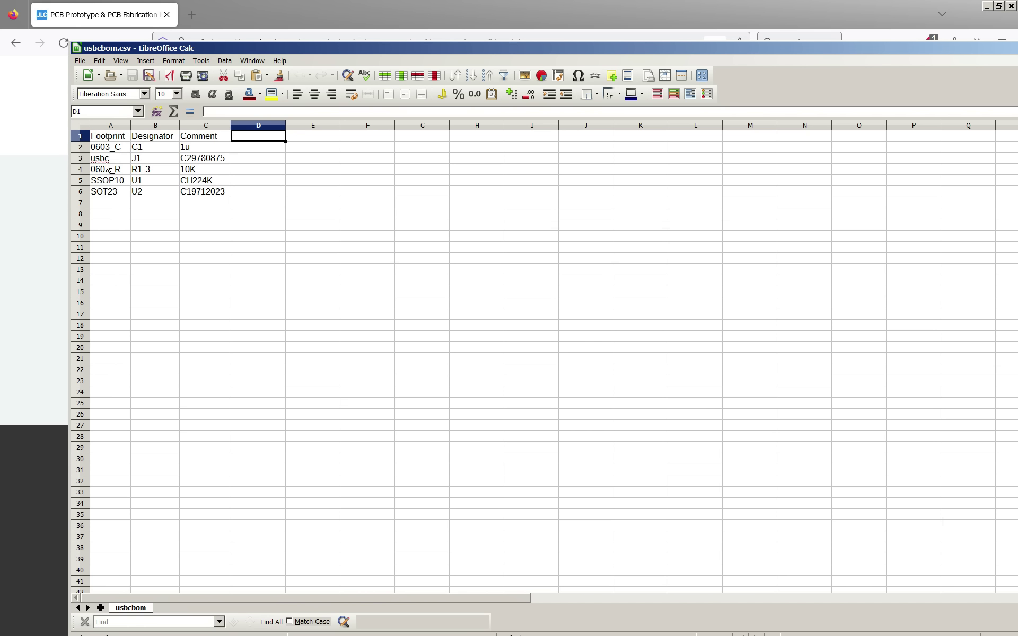
pyautogui.click(143, 172)
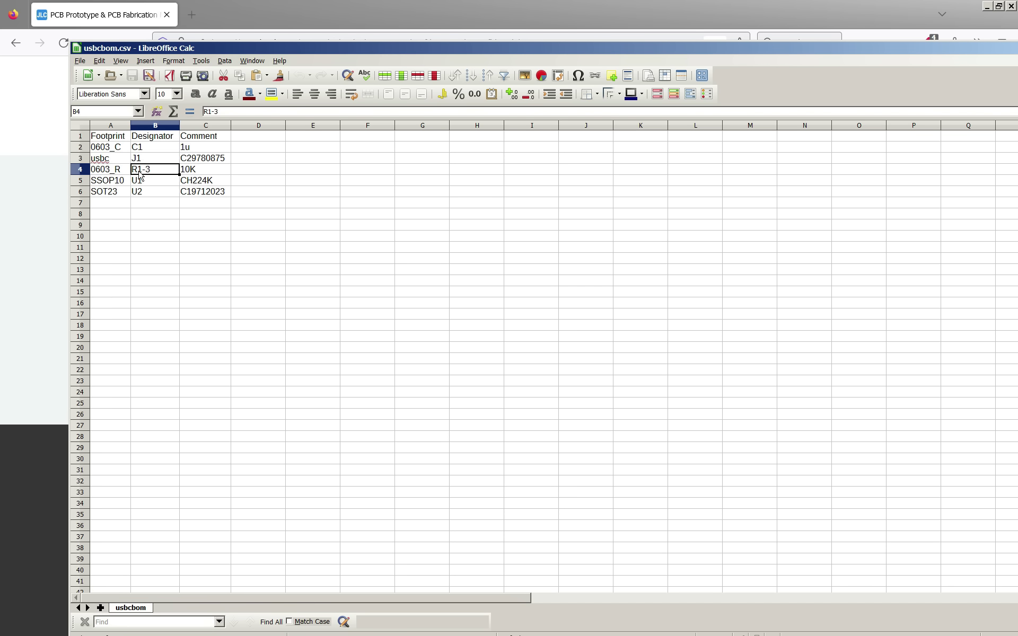
pyautogui.click(222, 113)
pyautogui.moveTo(221, 112); pyautogui.dragTo(197, 112)
pyautogui.write('R')
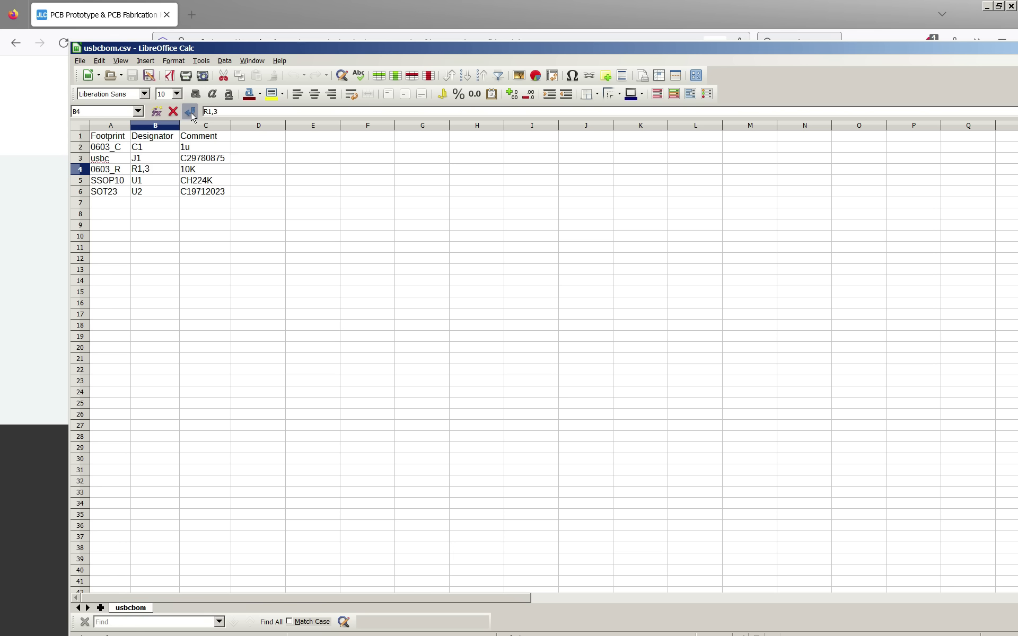
pyautogui.press('BackSpace')
pyautogui.press('BackSpace')
pyautogui.press('BackSpace')
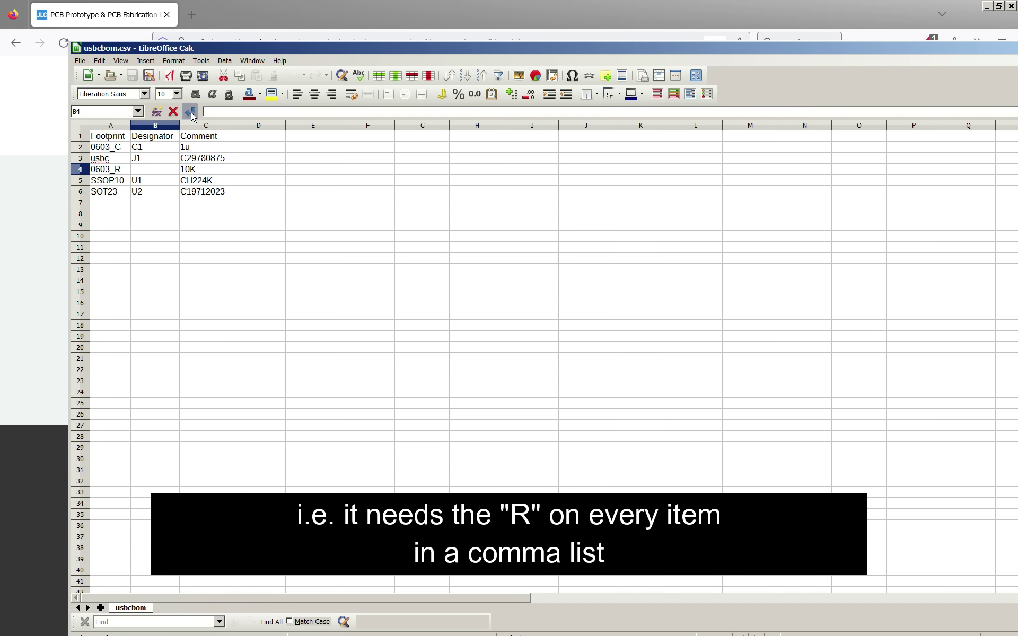
pyautogui.write('R1-3')
pyautogui.press('Return')
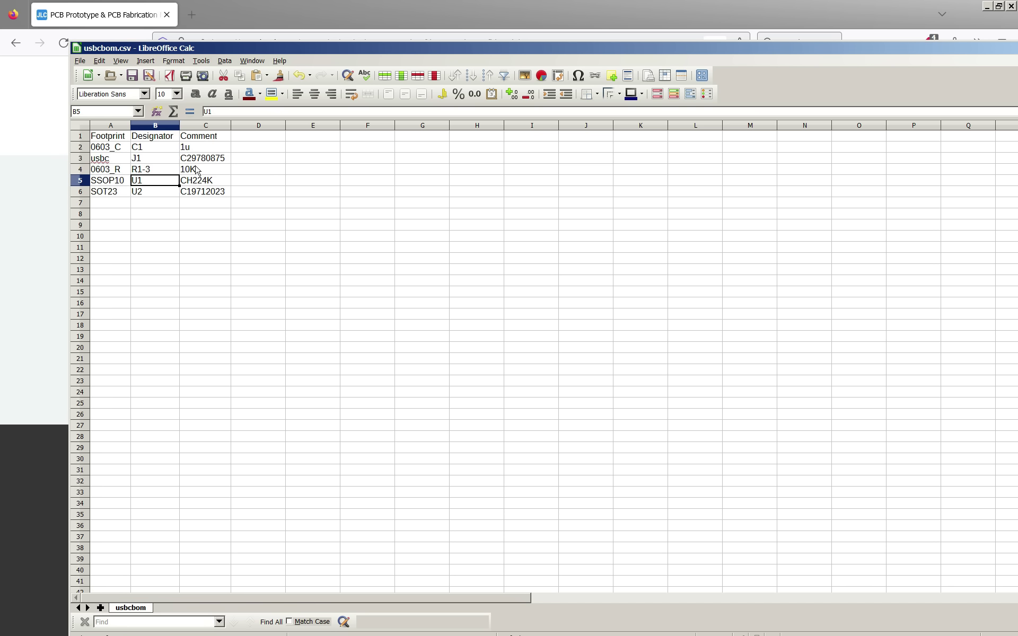
# - Inspect the CH224K, SSOP10, 0603_R and usbc entries, then reveal usbcpp.csv
pyautogui.click(192, 184)
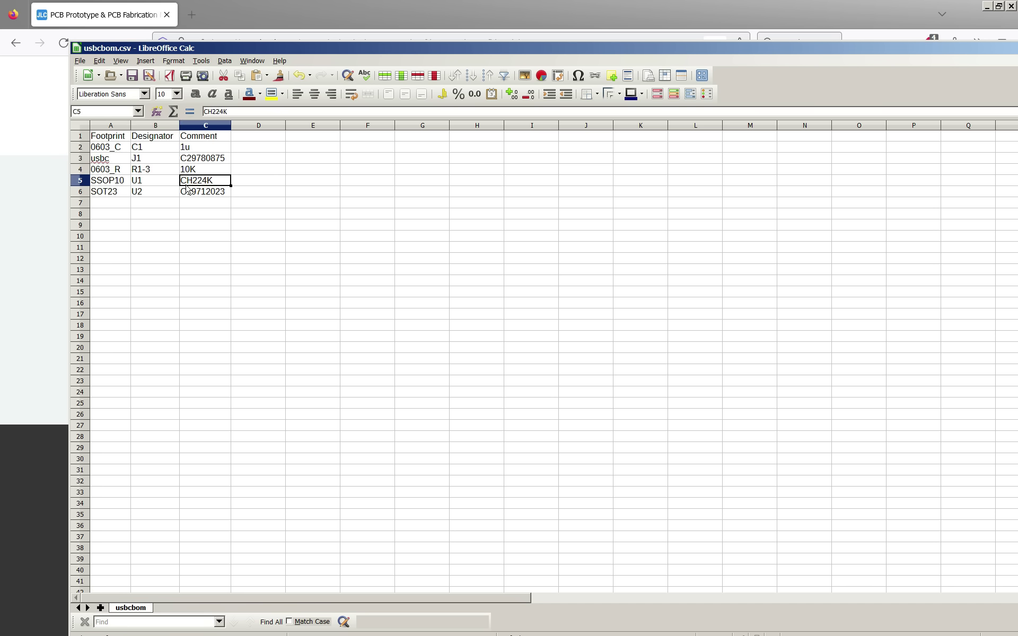
pyautogui.click(114, 180)
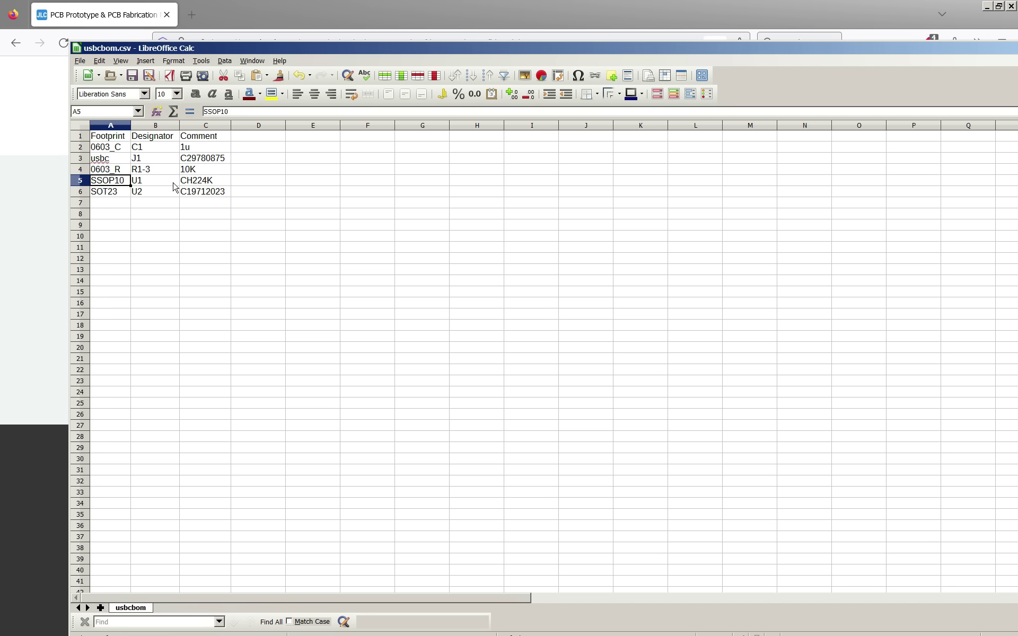
pyautogui.click(112, 170)
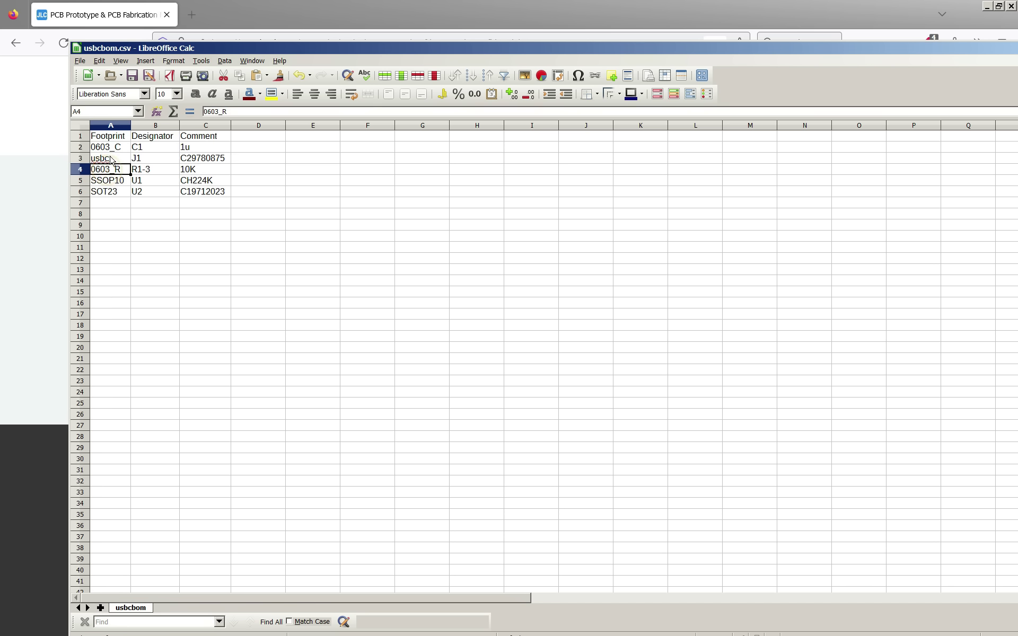
pyautogui.click(111, 160)
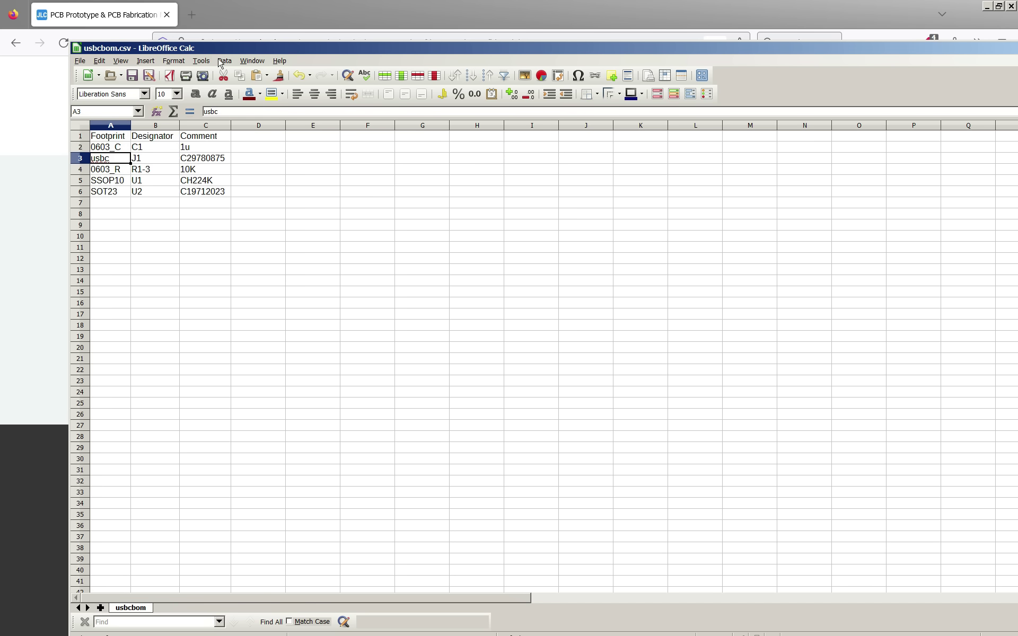
pyautogui.middleClick(222, 46)
# - Enter =MOD(E2+90,360) in F2 and fill it down to F8
pyautogui.moveTo(277, 59); pyautogui.dragTo(205, 46)
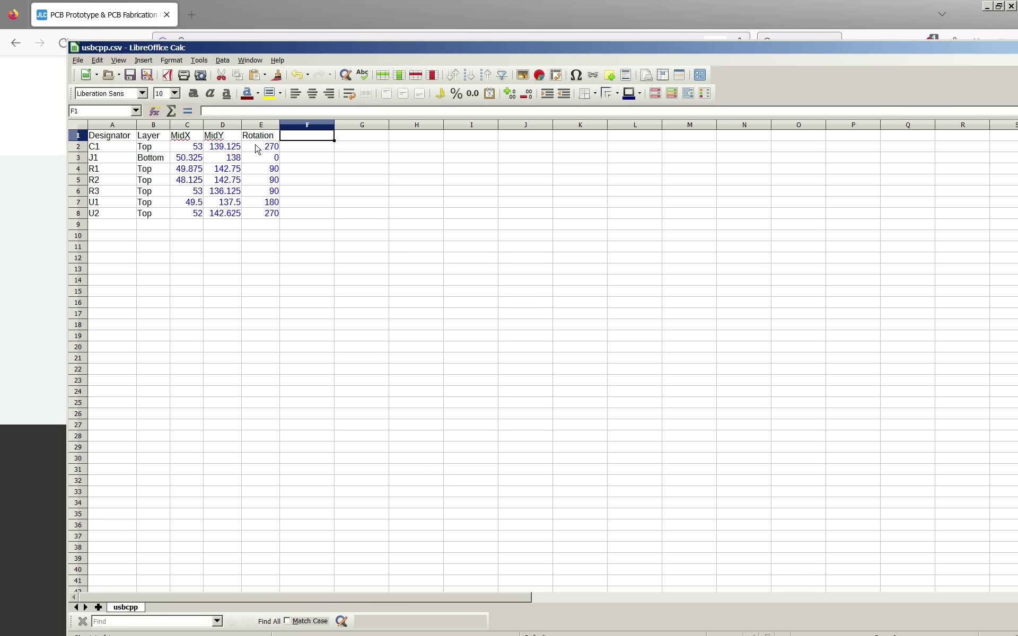
pyautogui.click(303, 135)
pyautogui.moveTo(346, 47); pyautogui.dragTo(328, 41)
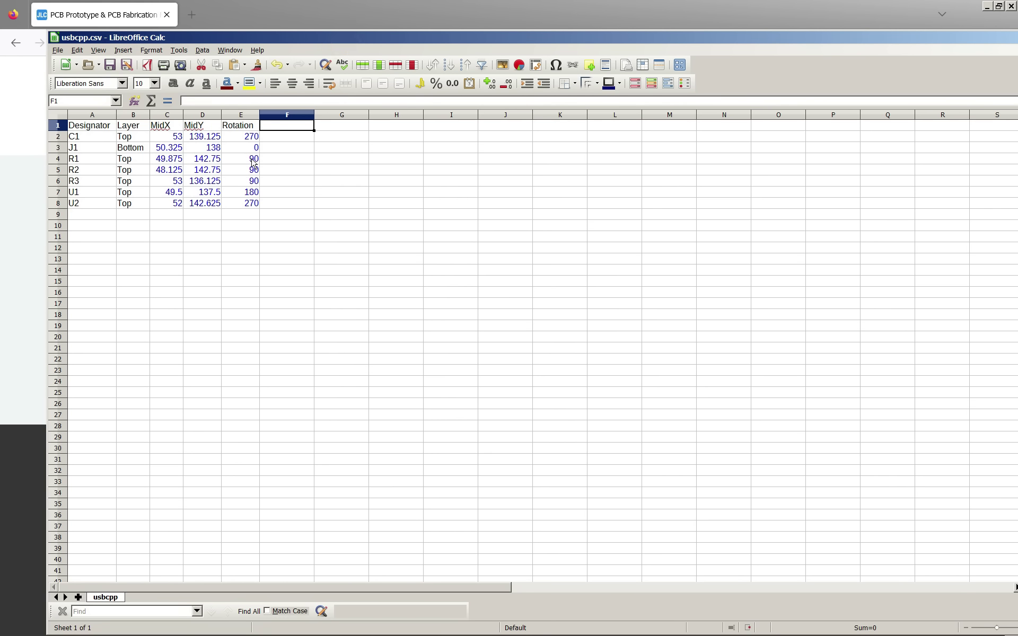
pyautogui.click(279, 137)
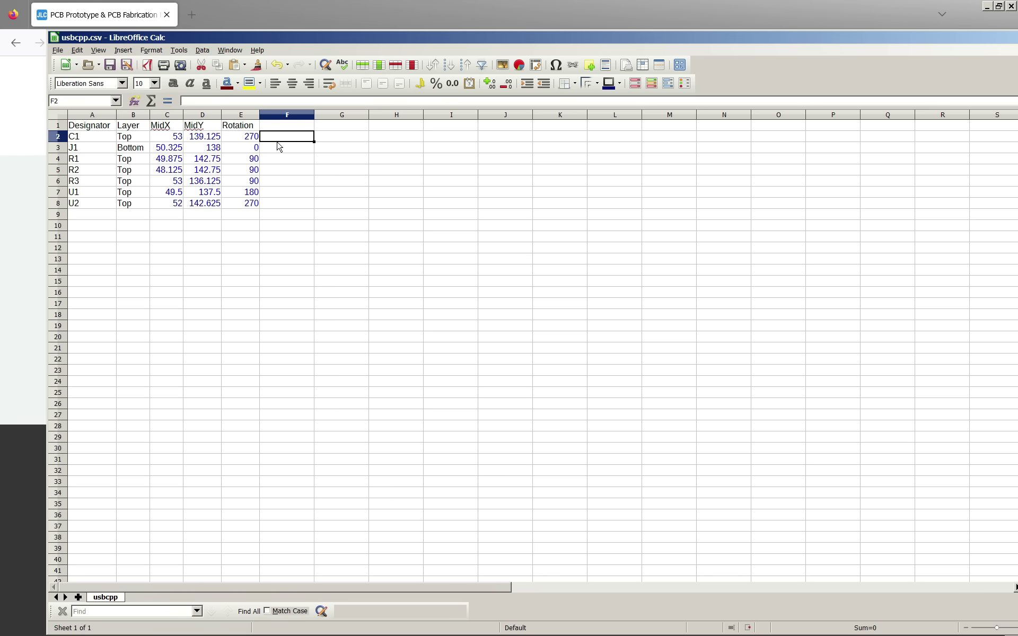
pyautogui.write('=mod(')
pyautogui.click(237, 139)
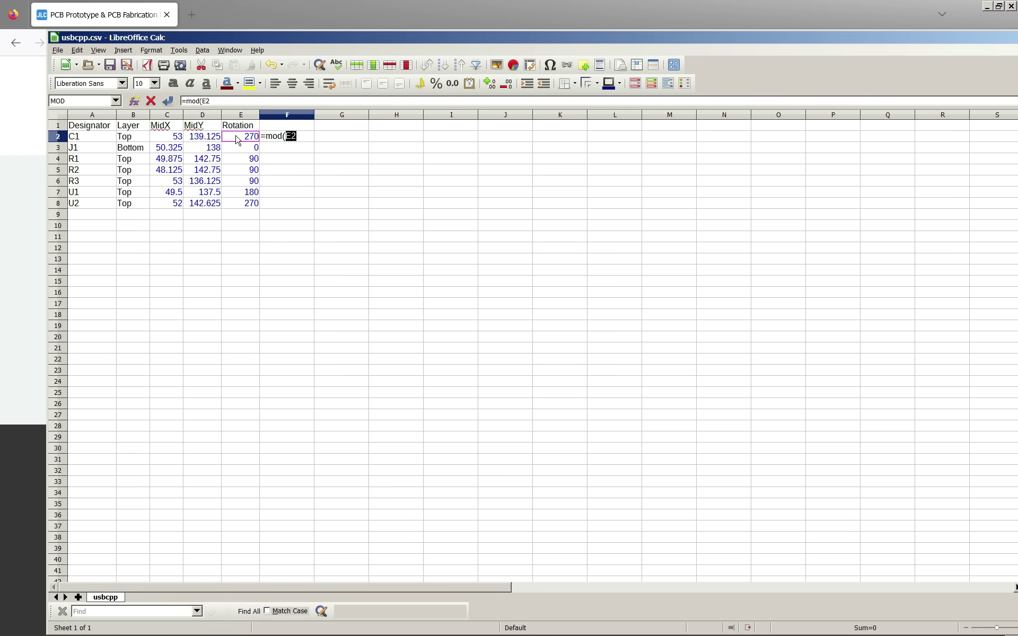
pyautogui.write('+90,360')
pyautogui.press('Return')
pyautogui.moveTo(266, 137); pyautogui.dragTo(280, 204)
pyautogui.hotkey('ctrl', 'd')
# - Move the Rotation header from E1 to F1, verify the column, and return to JLCPCB
pyautogui.click(250, 127)
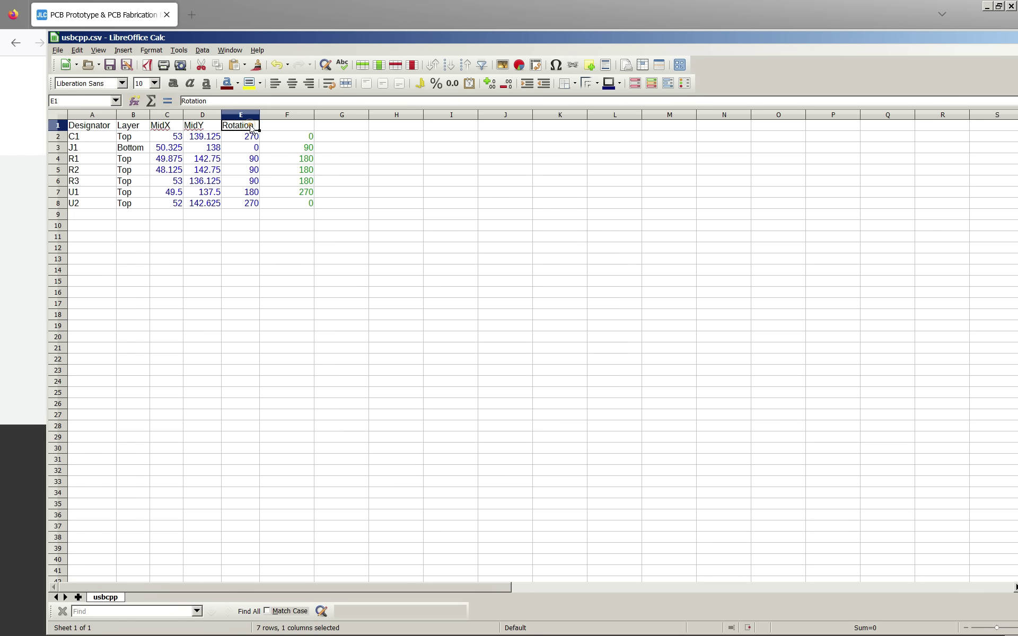
pyautogui.hotkey('ctrl', 'x')
pyautogui.click(272, 127)
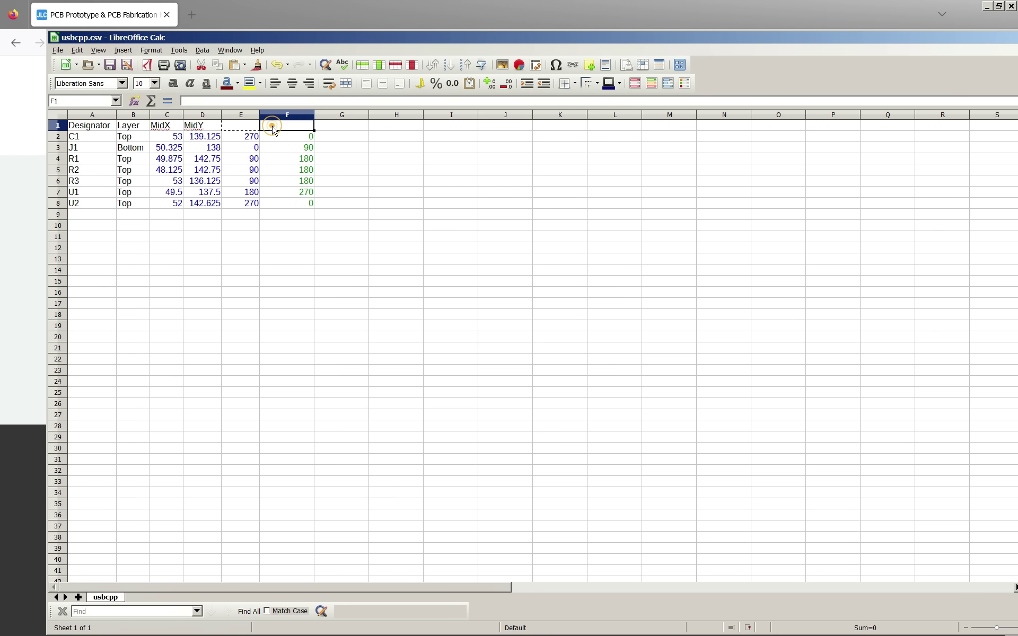
pyautogui.hotkey('ctrl', 'v')
pyautogui.click(272, 170)
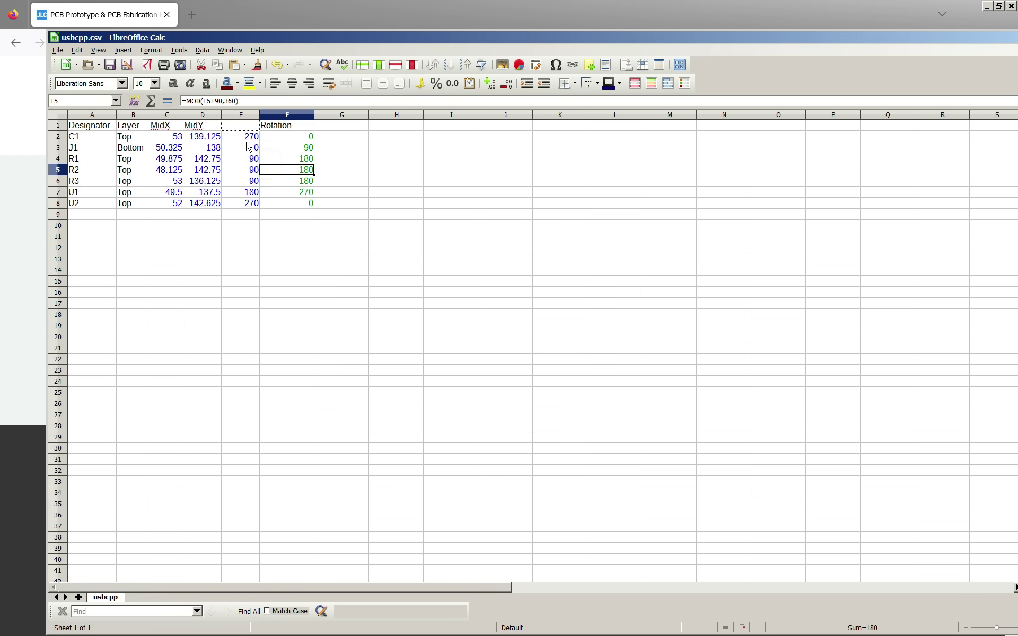
pyautogui.click(284, 127)
pyautogui.click(281, 137)
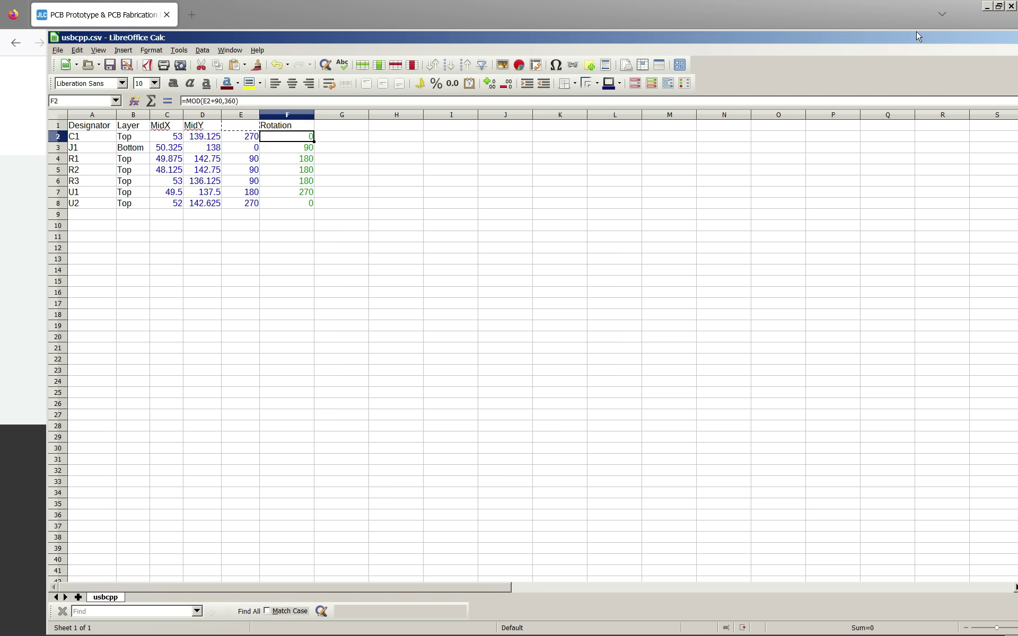
pyautogui.hotkey('alt', 'Tab')
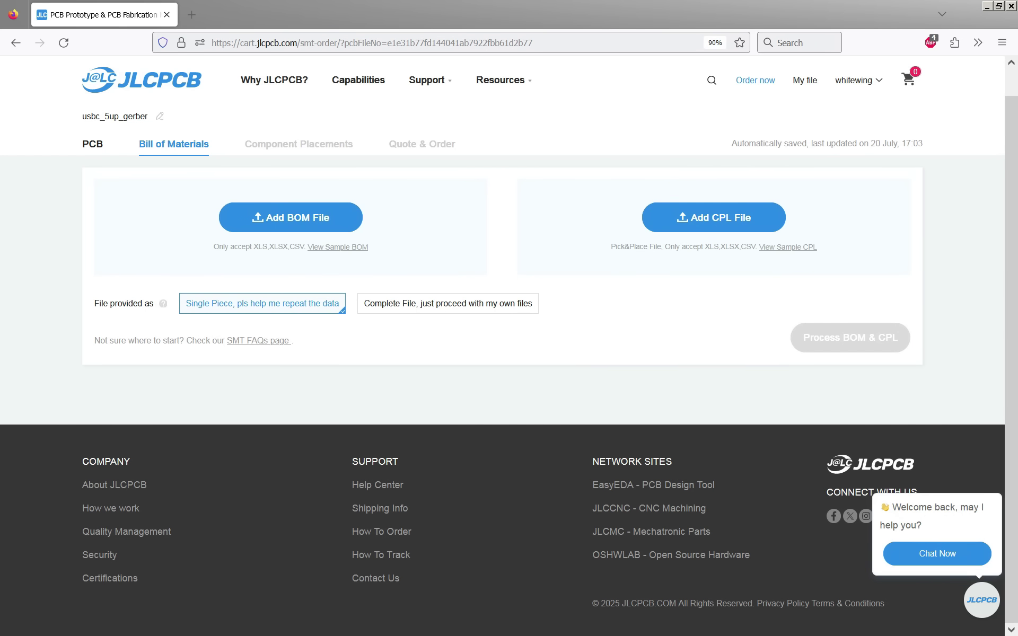
# - Upload usbcbom.csv as the BOM and usbcpp.csv as the CPL, then process them
pyautogui.moveTo(373, 280); pyautogui.dragTo(287, 218)
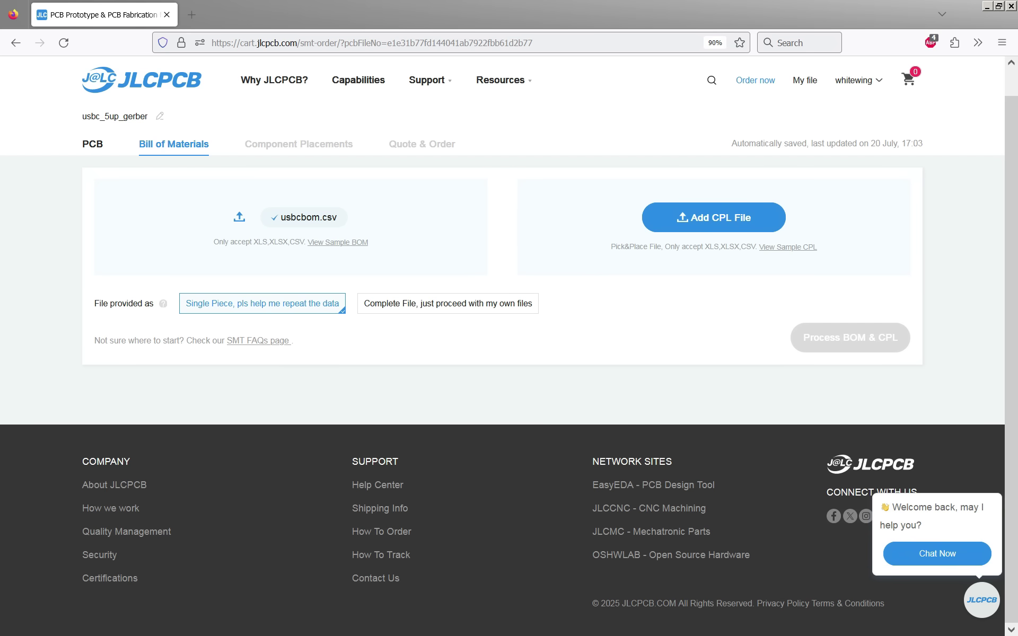
pyautogui.moveTo(723, 221); pyautogui.dragTo(722, 219)
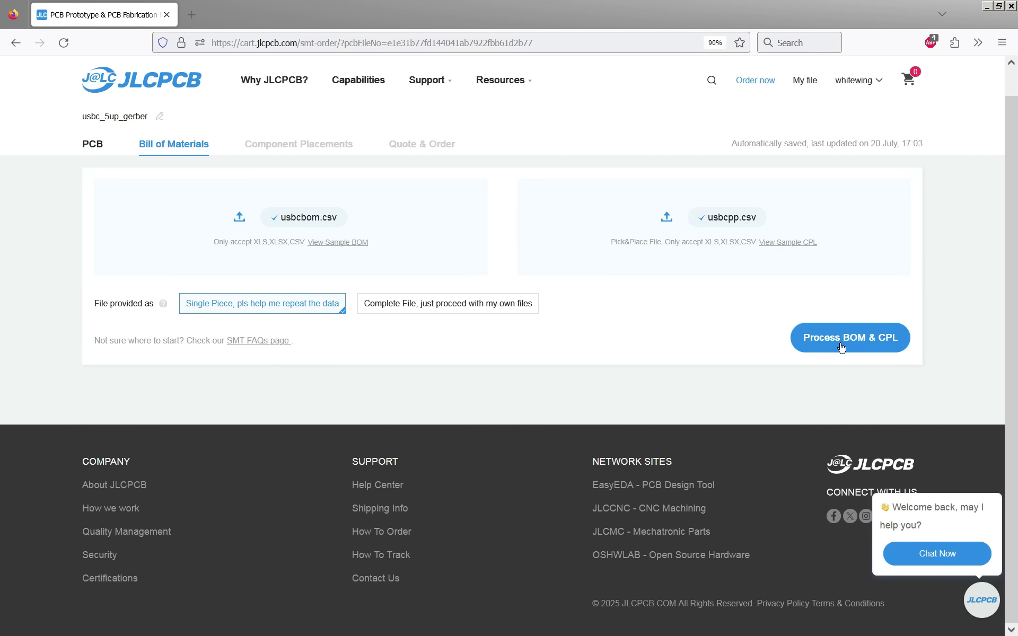
pyautogui.click(842, 347)
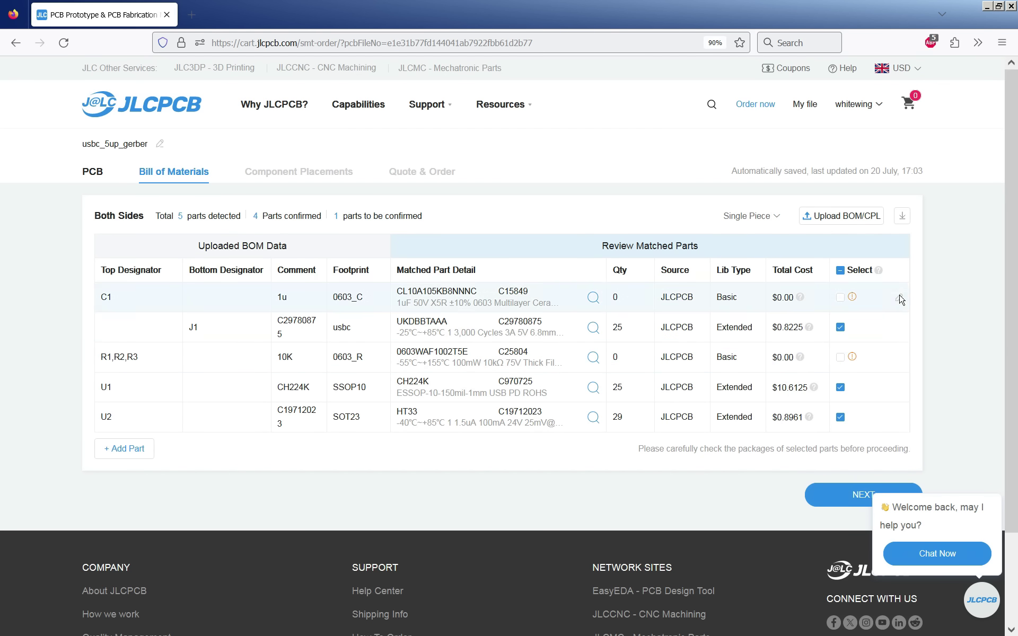
# - Confirm the mismatched C1 capacitor CL10A105KB8NNNC at quantity 35 for $0.1645
pyautogui.moveTo(853, 298)
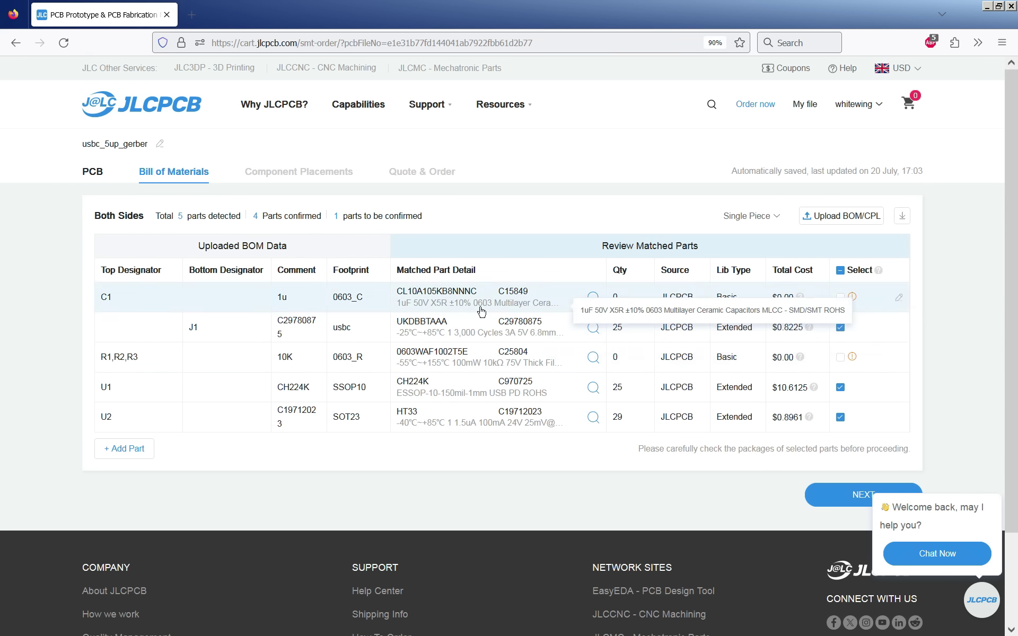
pyautogui.click(841, 298)
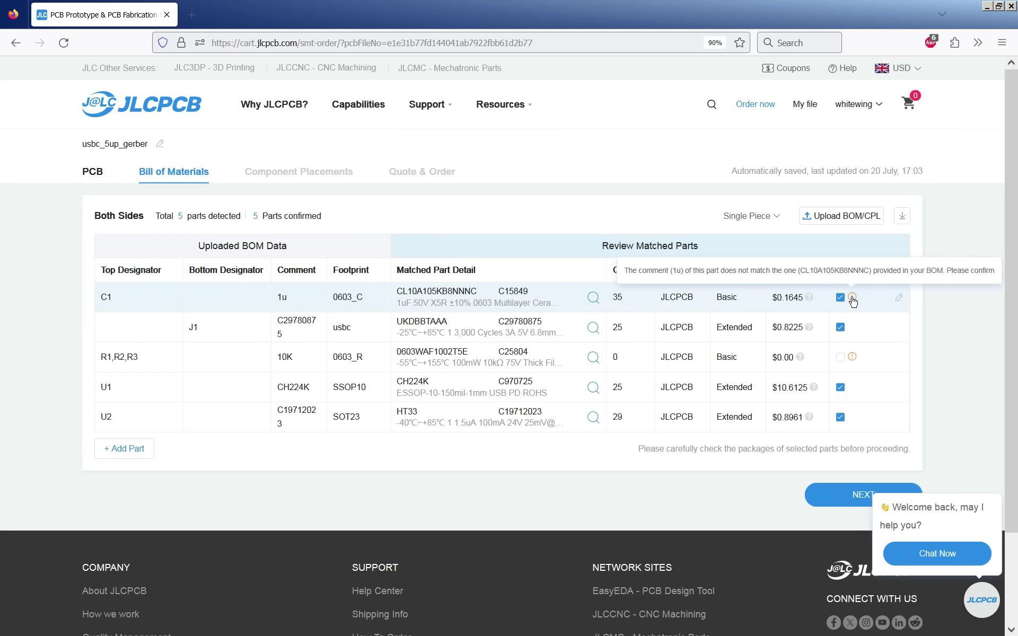
# - Check the C1 part details, then search alternative 10K 0603_R resistors for R1,R2,R3
pyautogui.click(852, 300)
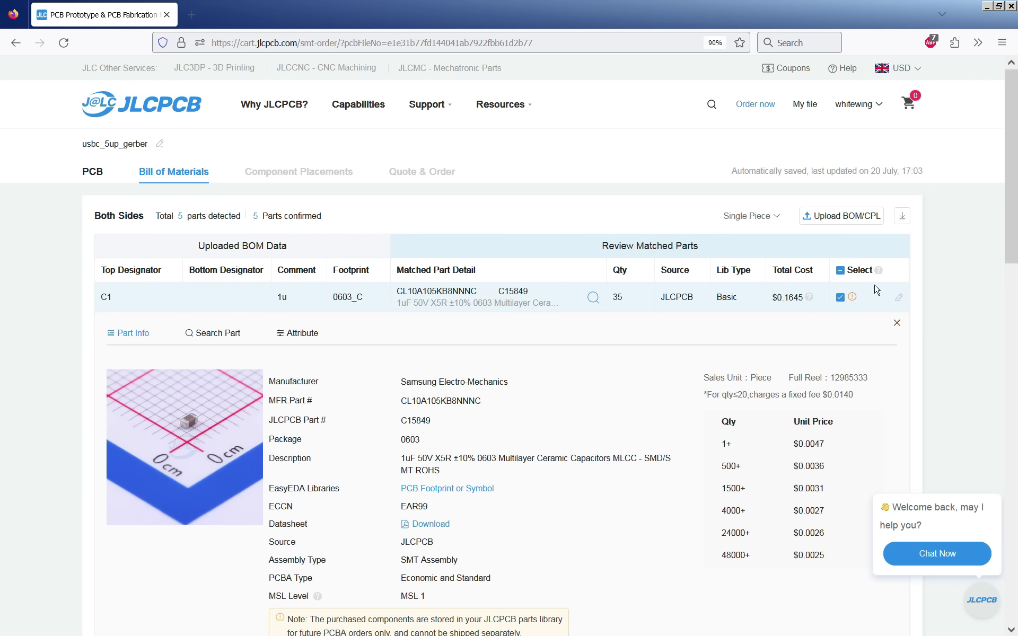
pyautogui.click(895, 325)
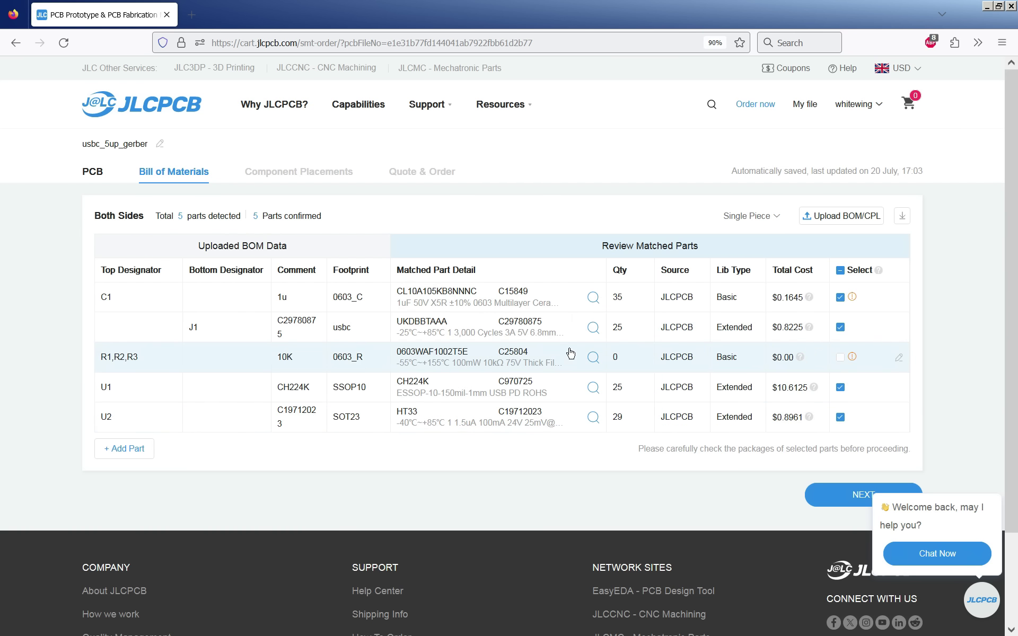
pyautogui.click(593, 357)
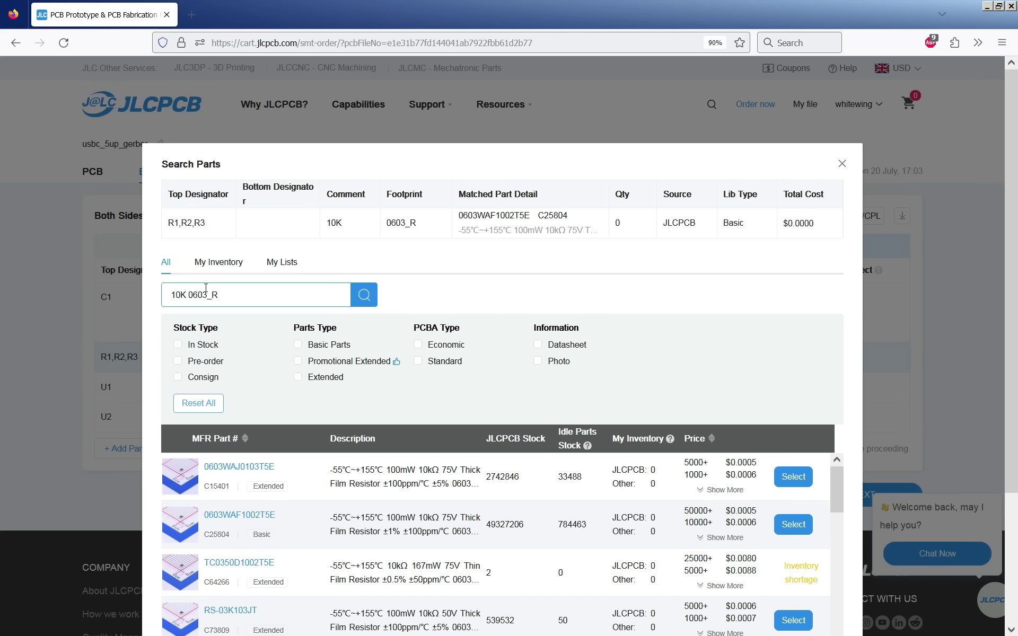
# - Select the search query and close the R1,R2,R3 part search, returning to the Bill of Materials
pyautogui.tripleClick(246, 296)
pyautogui.click(842, 165)
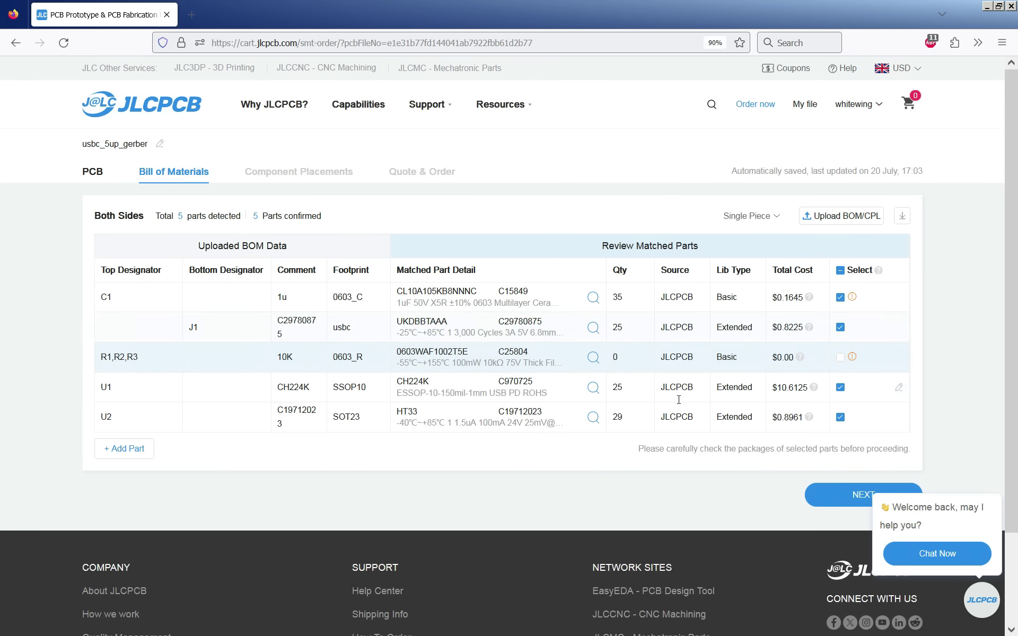
# - Select the R1,R2,R3 resistors for assembly and continue to Component Placements
pyautogui.click(841, 357)
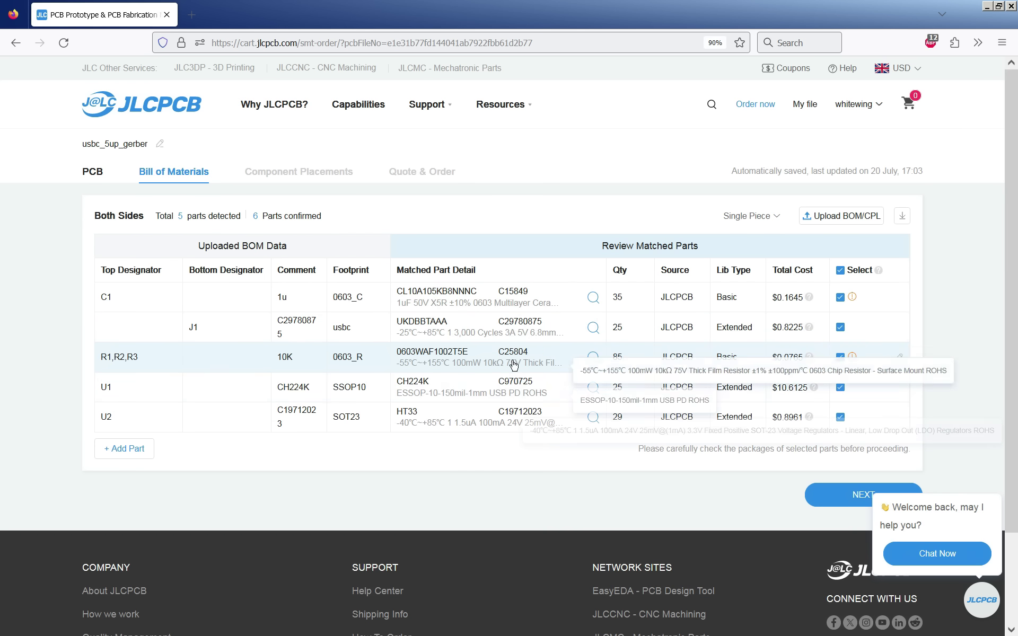
pyautogui.click(845, 493)
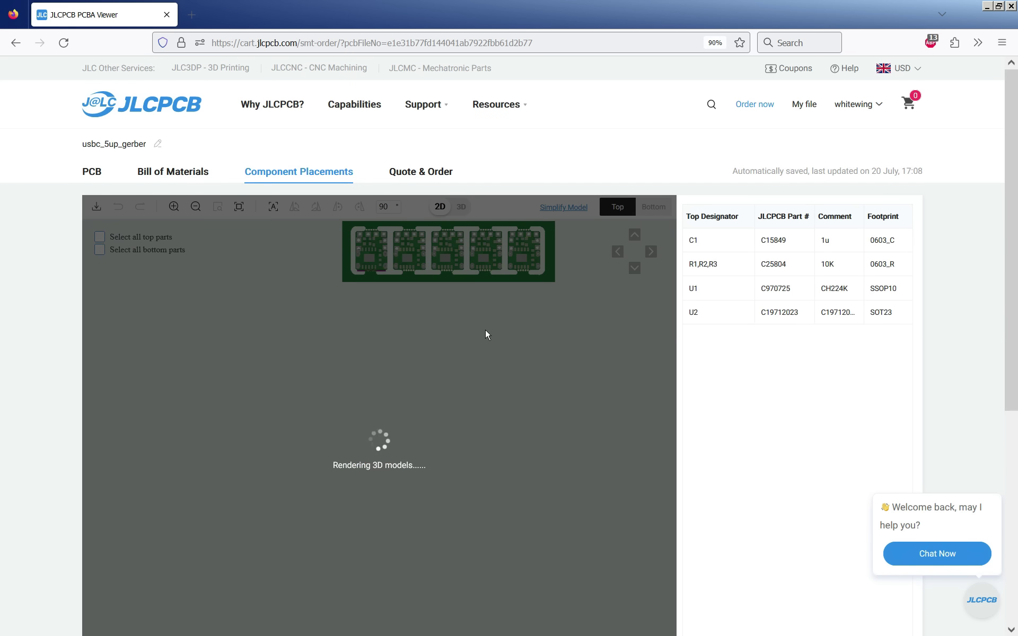
# - Zoom into the board and rotate U2 left four times, back to its original orientation
pyautogui.scroll(8, 345, 263)
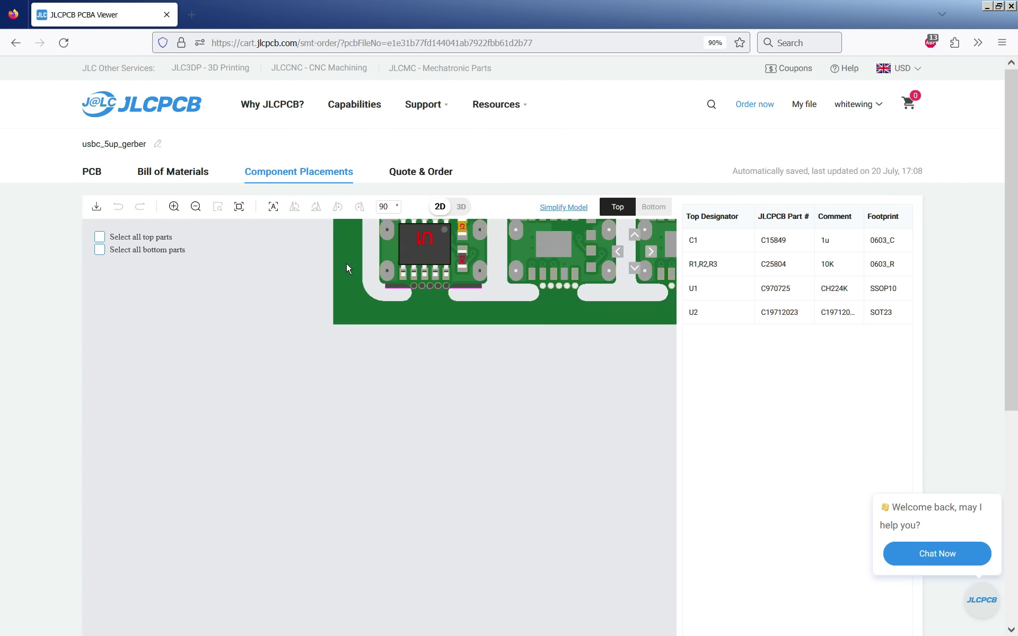
pyautogui.scroll(-3, 177, 518)
pyautogui.scroll(-4, 385, 450)
pyautogui.scroll(6, 384, 457)
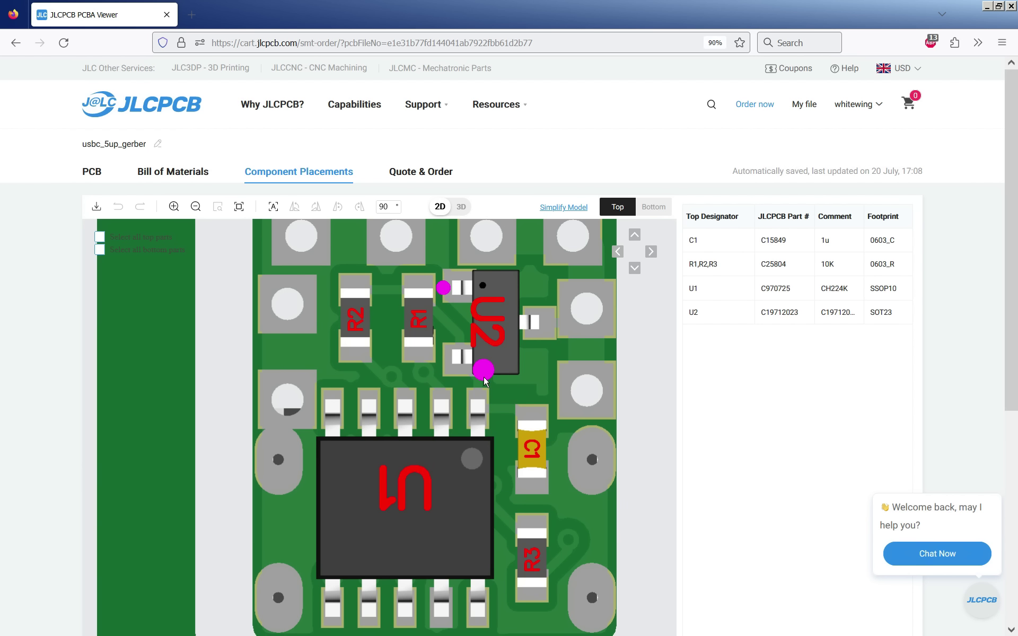
pyautogui.scroll(-2, 483, 378)
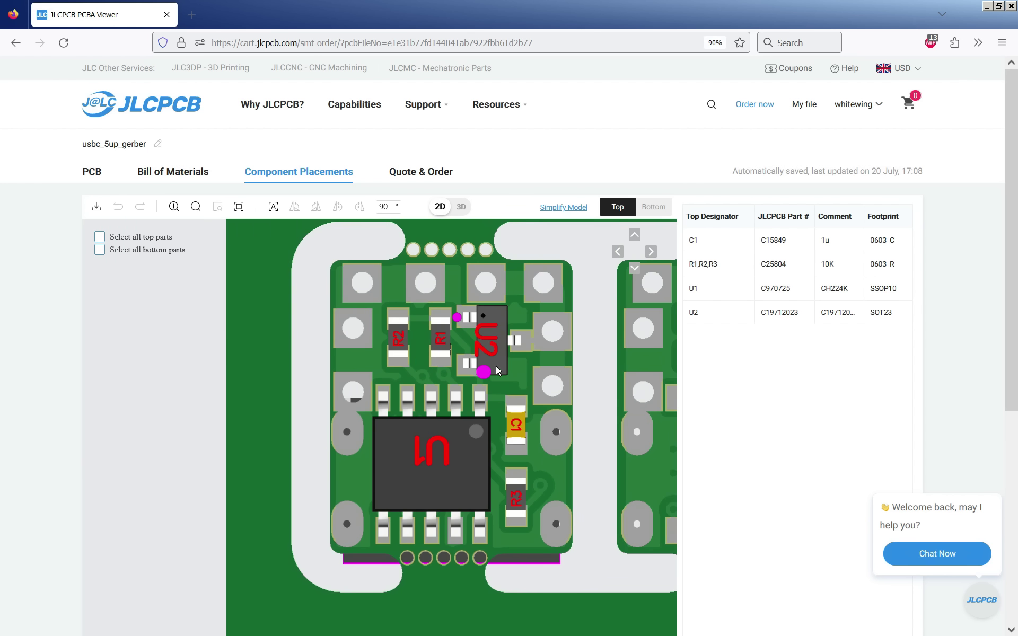
pyautogui.click(487, 329)
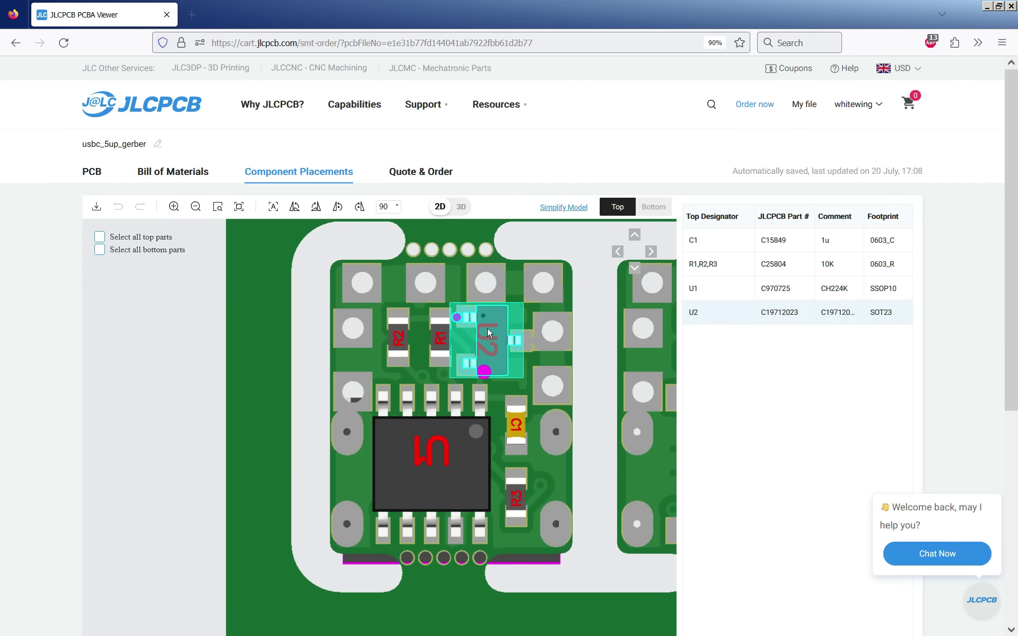
pyautogui.click(295, 208)
pyautogui.click(295, 207)
pyautogui.click(295, 207)
pyautogui.click(295, 207)
pyautogui.click(450, 282)
# - Select R1 and R2 together and rotate them right four times, back to vertical
pyautogui.click(443, 335)
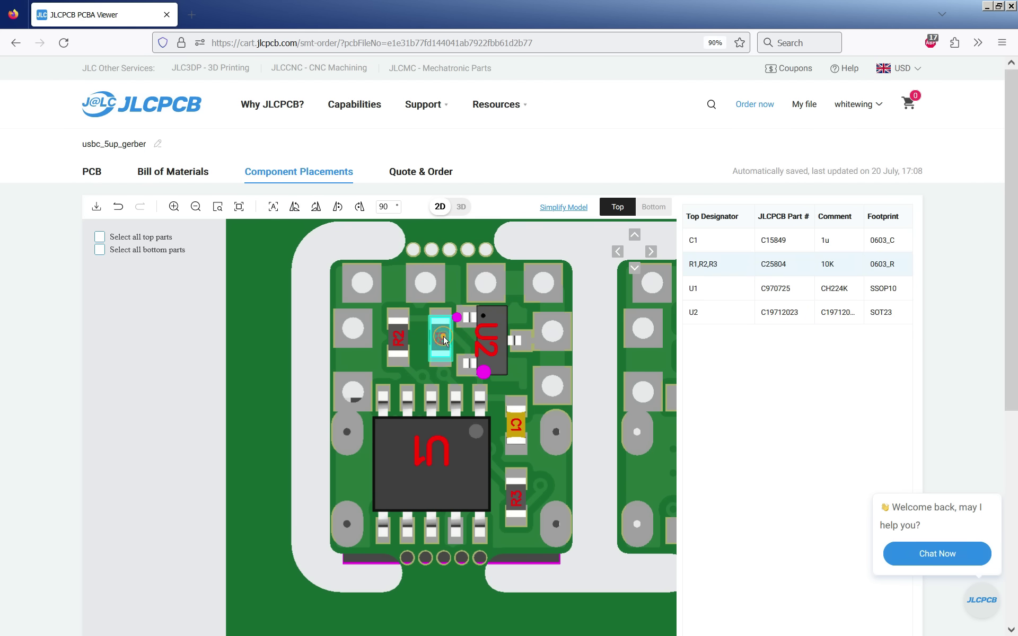
pyautogui.click(400, 339)
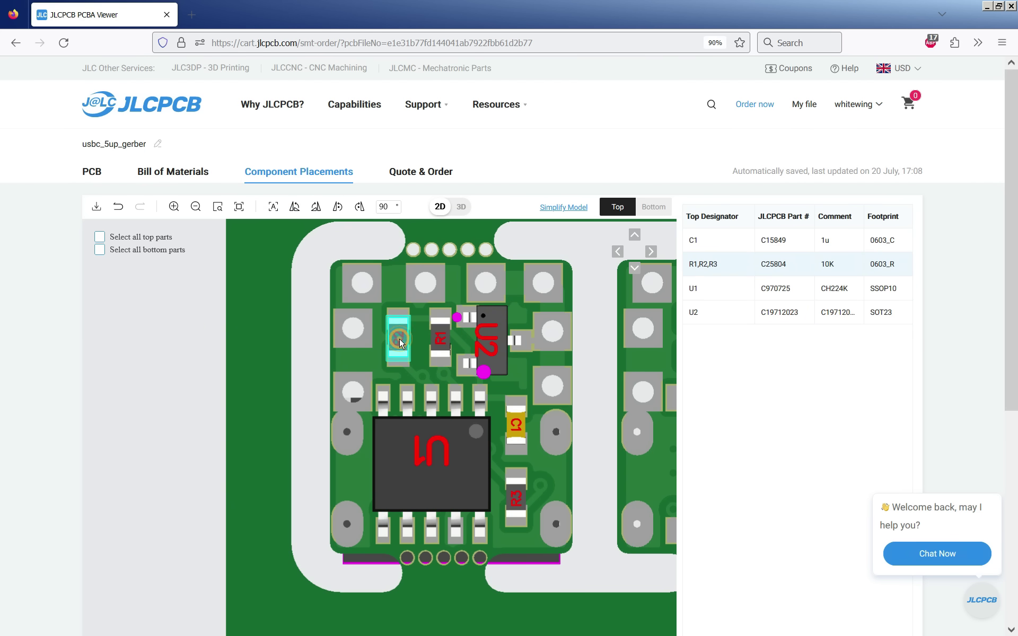
pyautogui.click(446, 336)
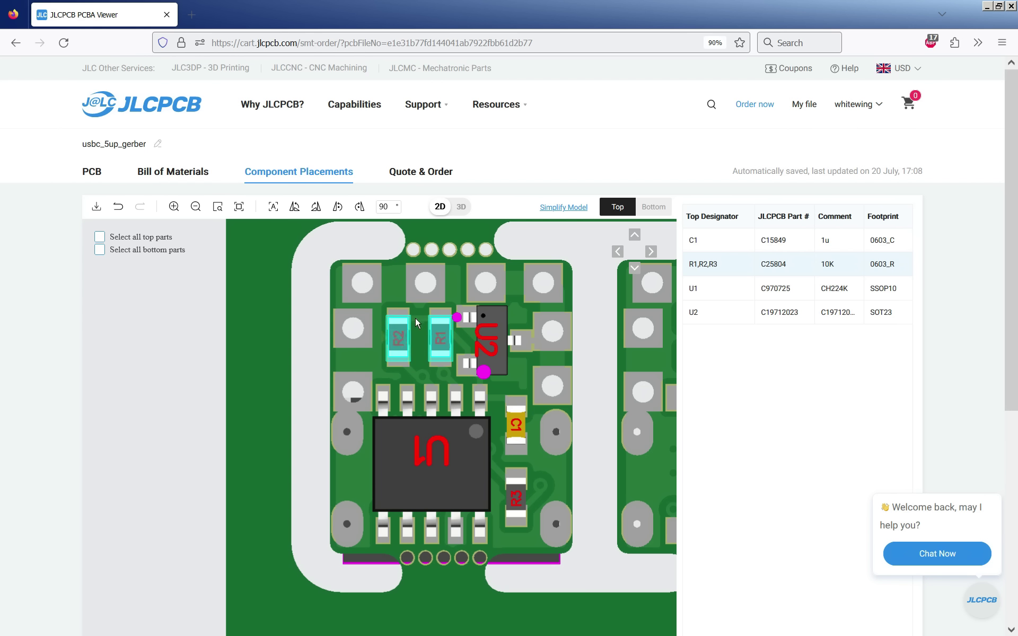
pyautogui.click(315, 208)
pyautogui.click(315, 208)
pyautogui.click(316, 208)
pyautogui.click(315, 208)
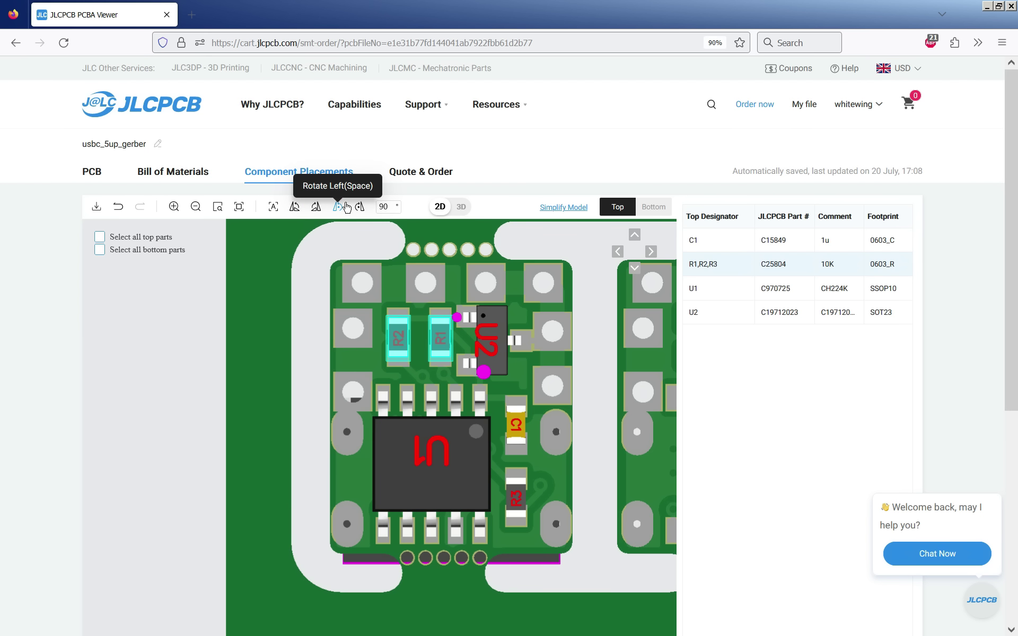
pyautogui.keyDown('ctrl'); pyautogui.click(412, 338); pyautogui.keyUp('ctrl')
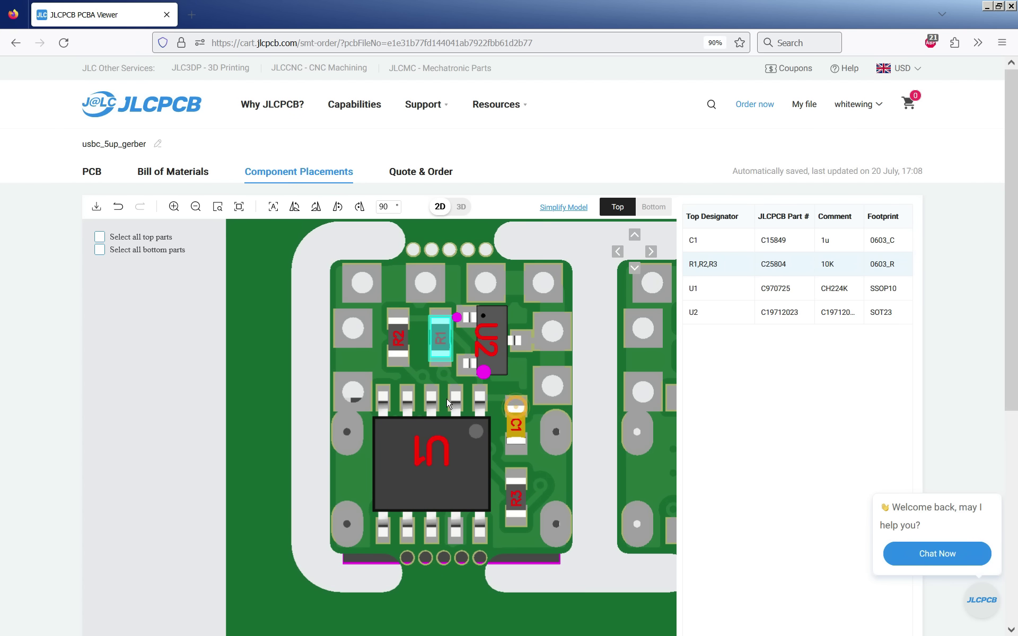
# - Select the bottom-side J1 connector and nudge it up, down, and back
pyautogui.click(654, 208)
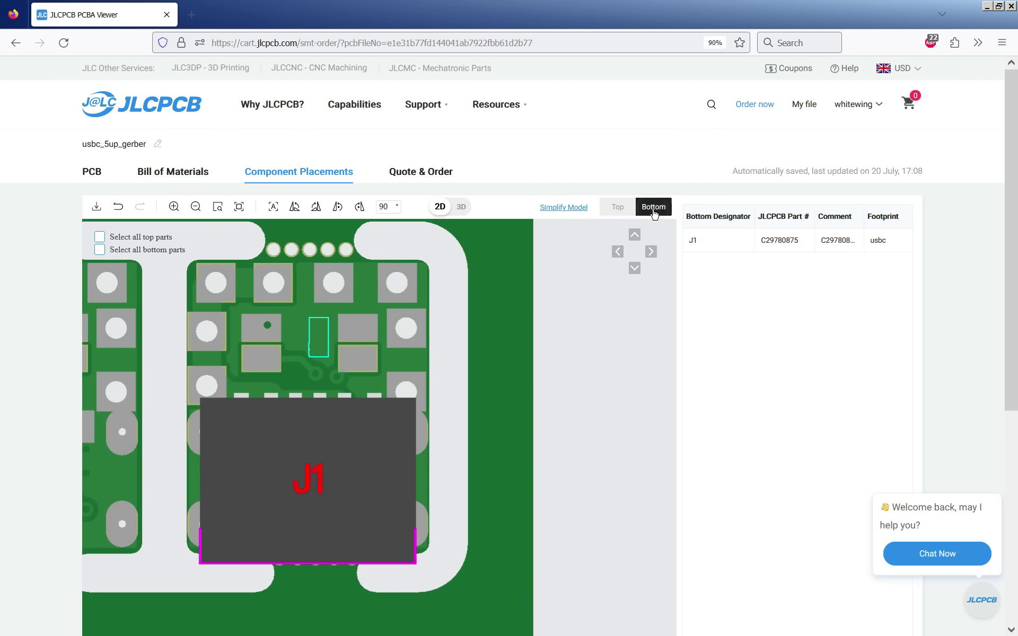
pyautogui.click(321, 456)
pyautogui.click(486, 395)
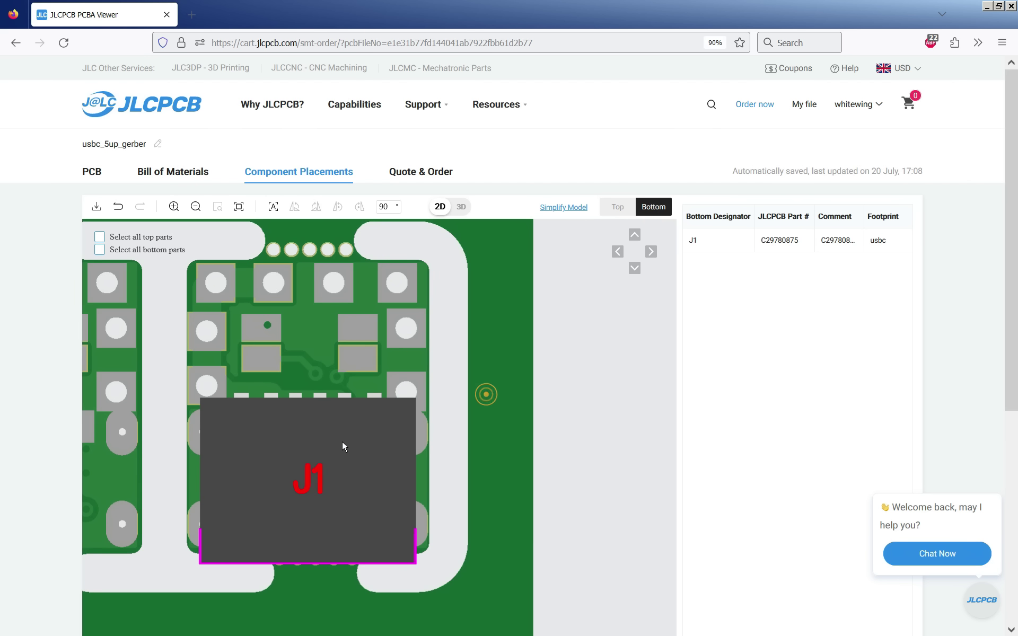
pyautogui.click(339, 443)
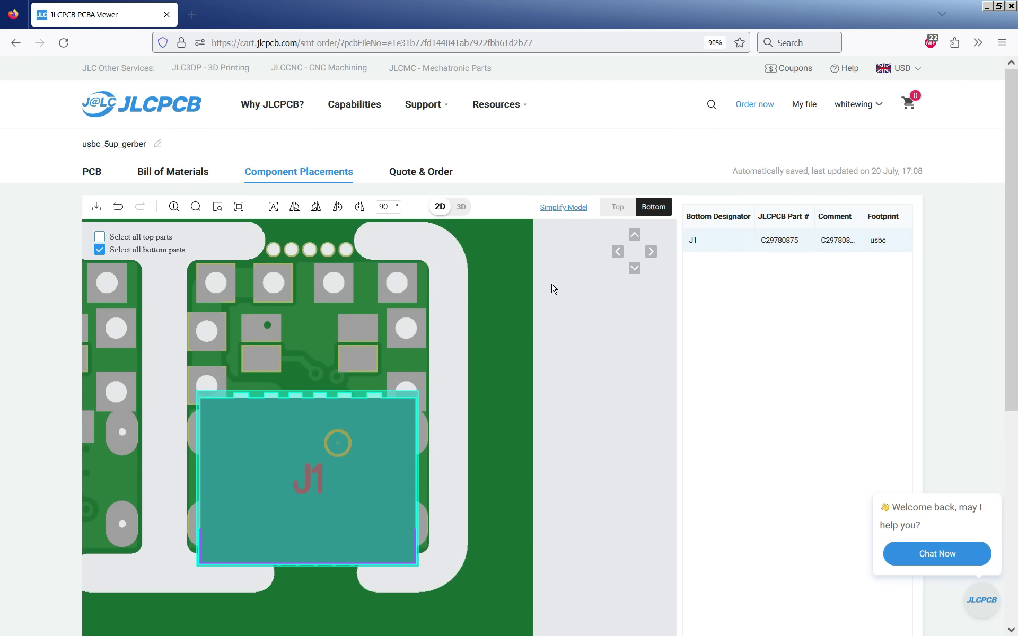
pyautogui.click(616, 207)
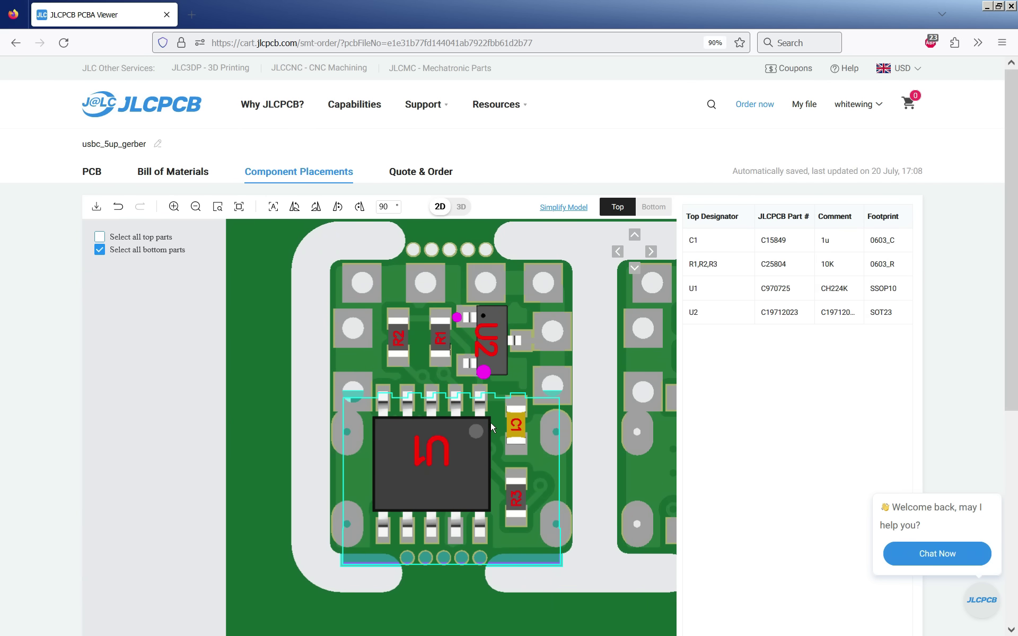
pyautogui.click(635, 237)
pyautogui.click(634, 269)
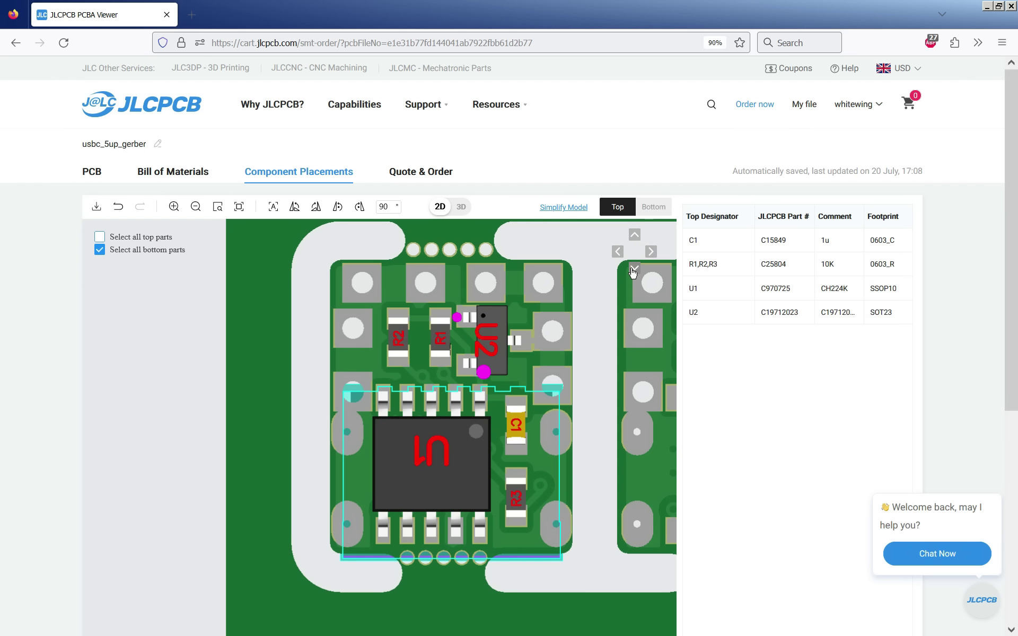
pyautogui.click(636, 237)
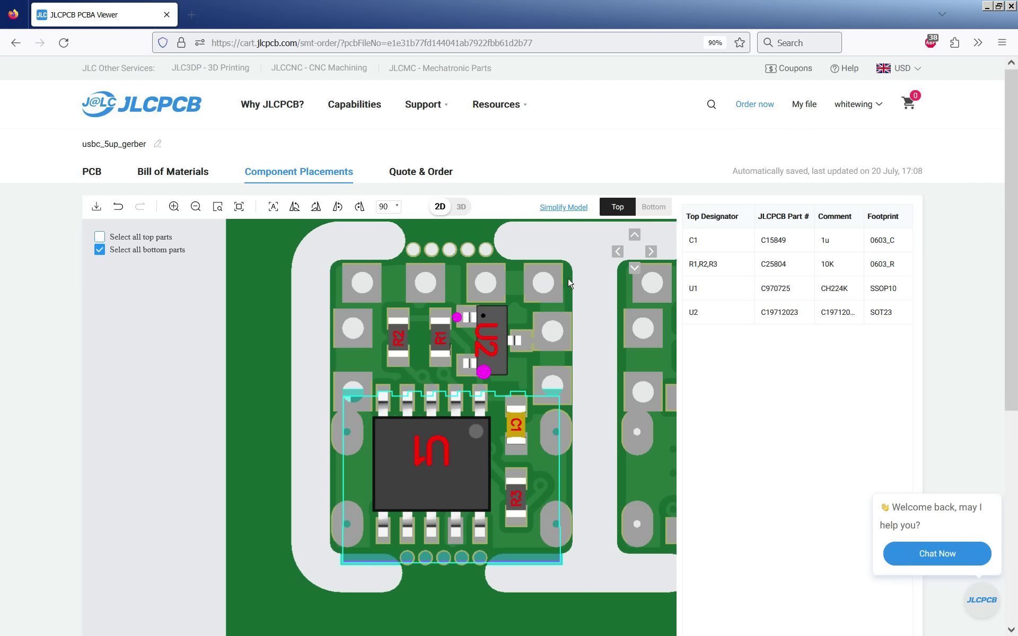
# - Toggle bottom and top views again and pan to the neighbouring board on the right
pyautogui.click(654, 212)
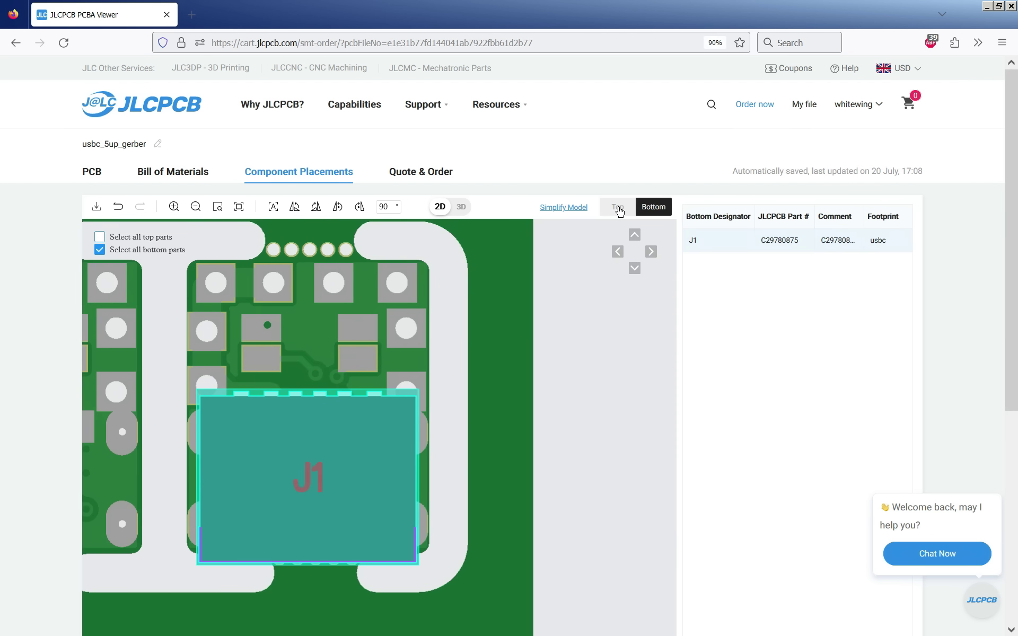
pyautogui.click(619, 208)
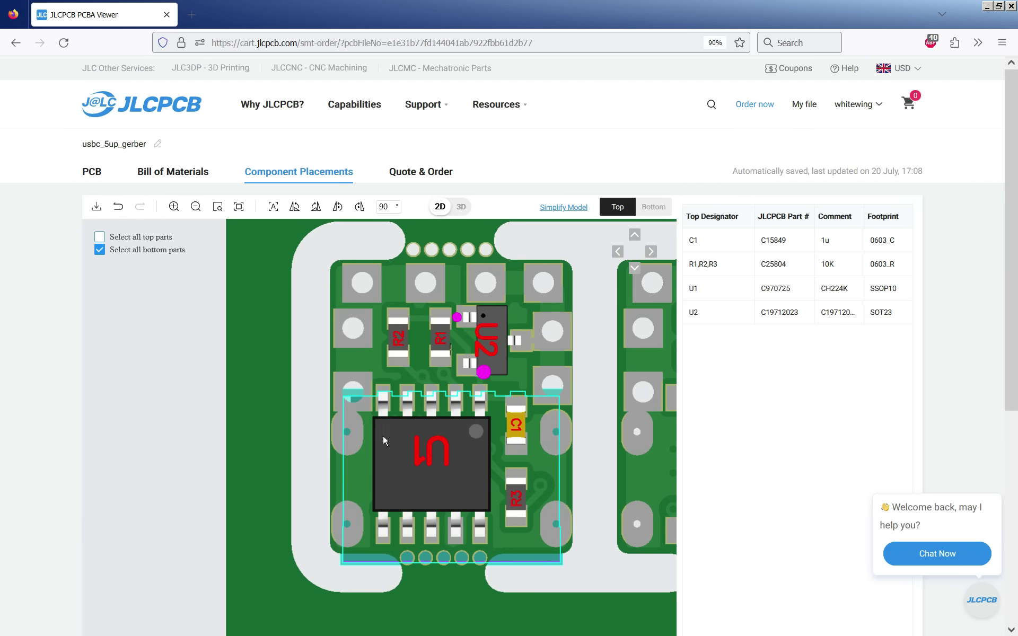
pyautogui.moveTo(608, 358); pyautogui.dragTo(554, 313)
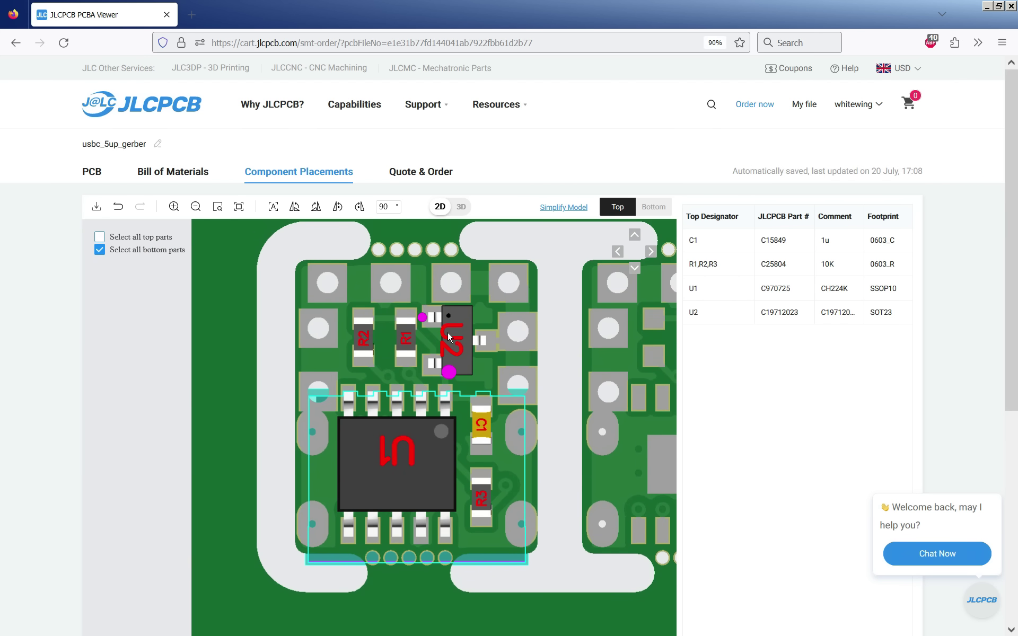
pyautogui.moveTo(910, 548)
# - Go on to the Quote & Order step showing the $93.69 total
pyautogui.scroll(-5, 986, 448)
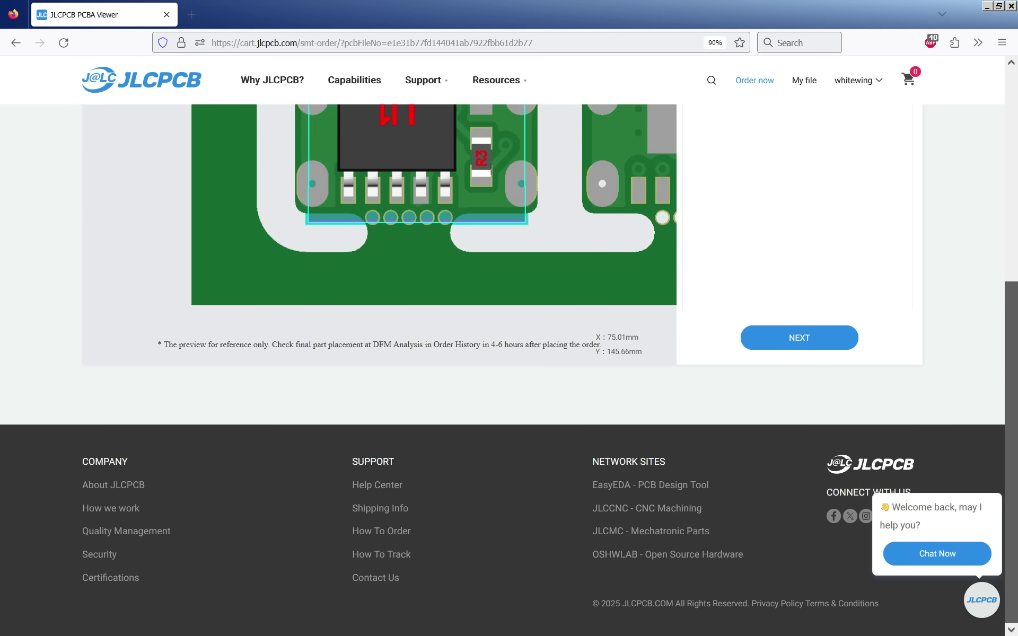
pyautogui.click(800, 338)
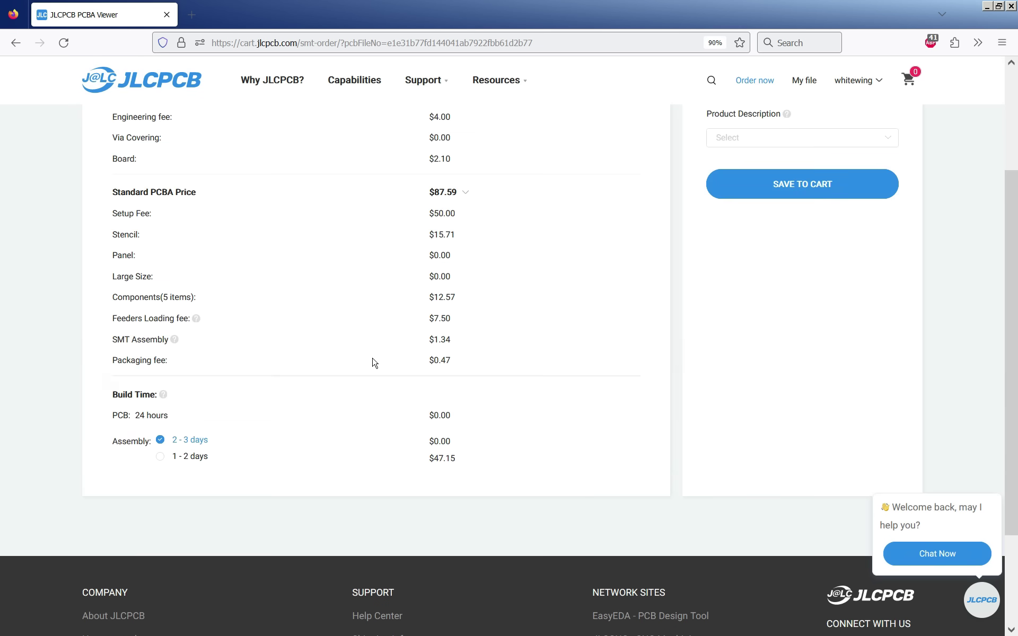
pyautogui.scroll(3, 353, 373)
pyautogui.scroll(-1, 353, 372)
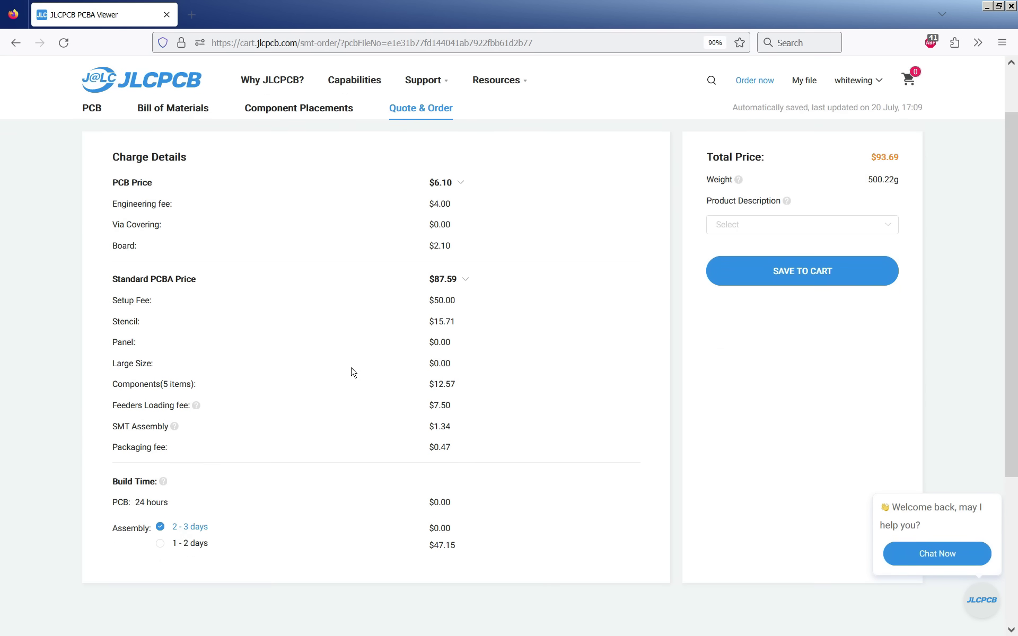
# - Set the product description to an item under Reserch\Education\DIY\Entertainment
pyautogui.click(888, 228)
pyautogui.click(816, 263)
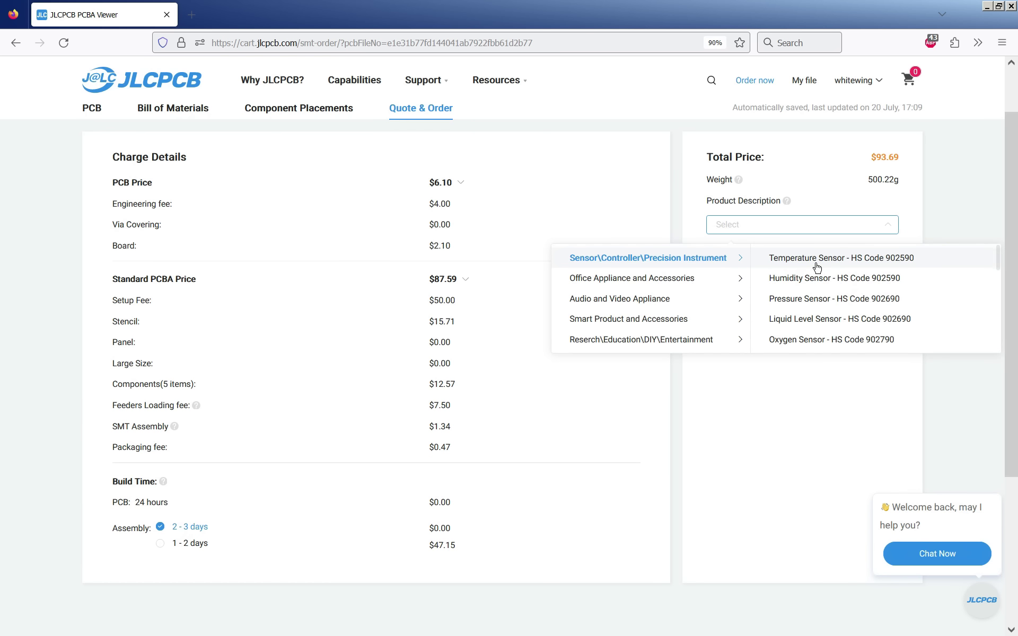
pyautogui.click(852, 278)
pyautogui.click(879, 230)
pyautogui.click(866, 297)
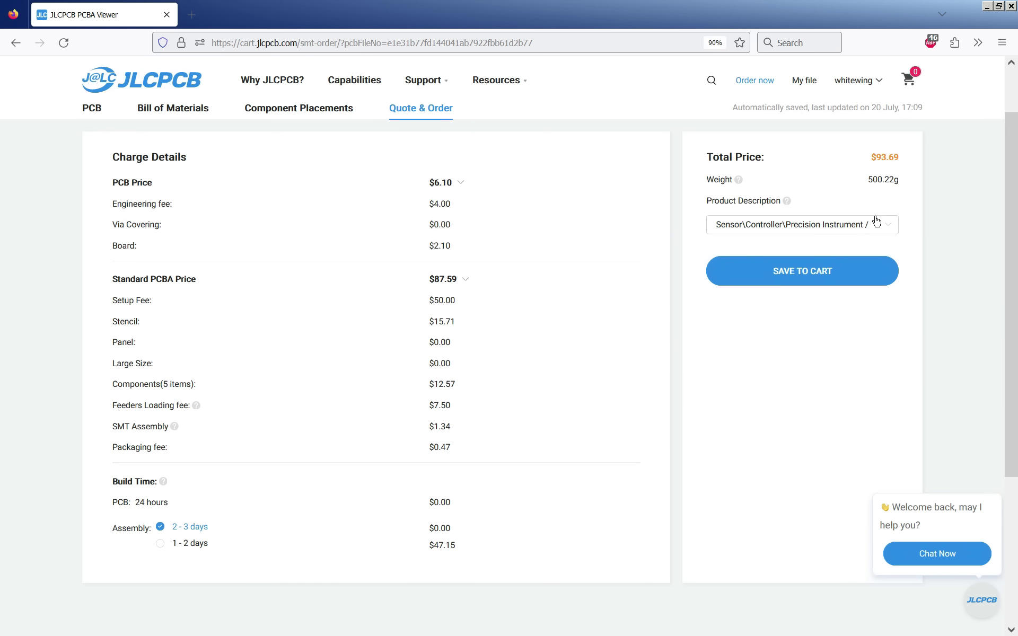
pyautogui.click(871, 224)
pyautogui.click(809, 262)
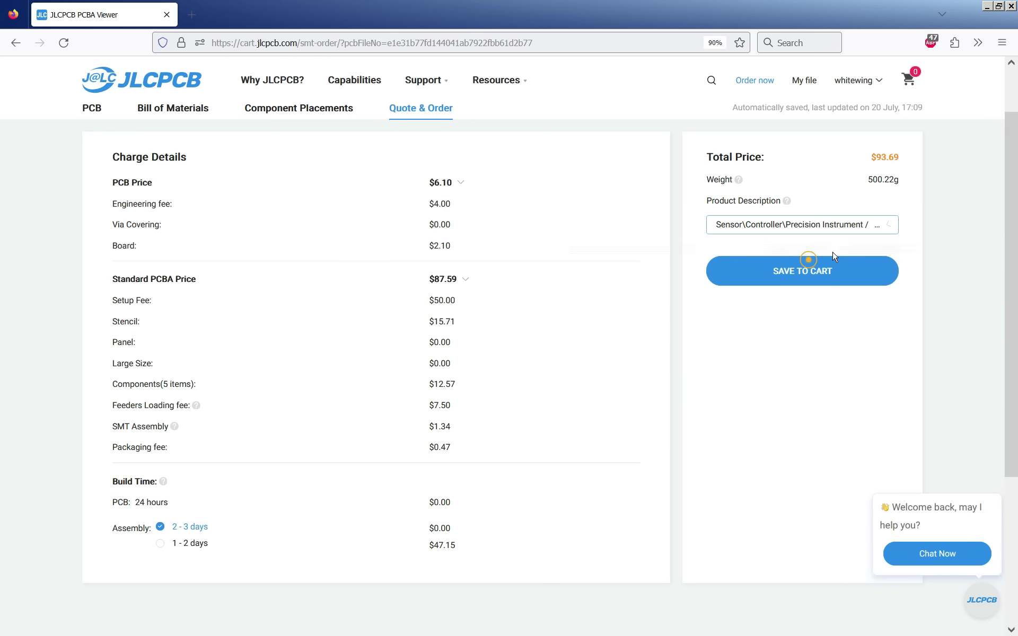
pyautogui.click(868, 227)
pyautogui.click(801, 321)
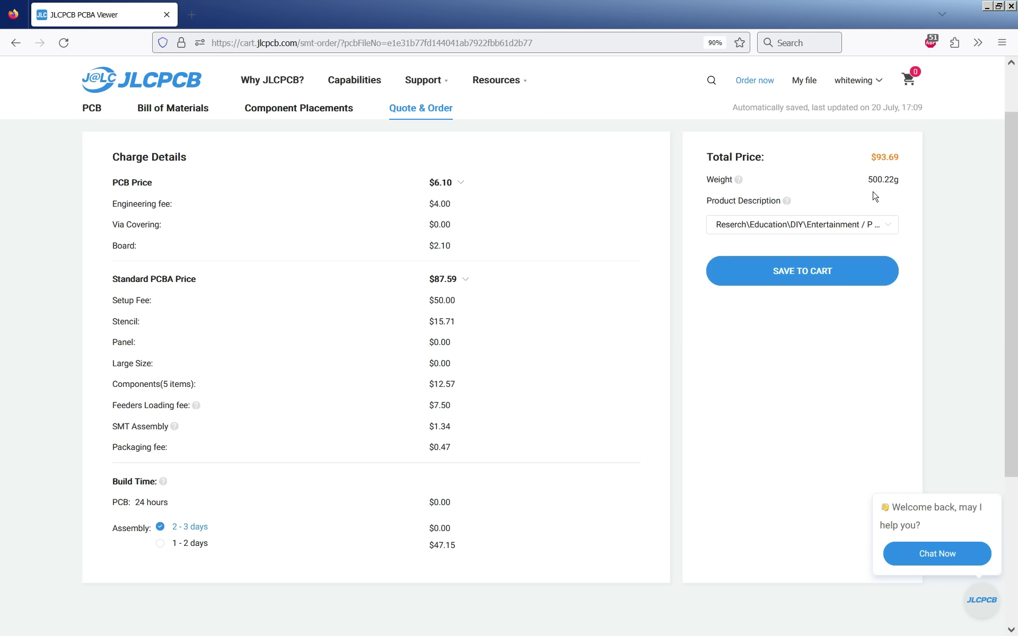